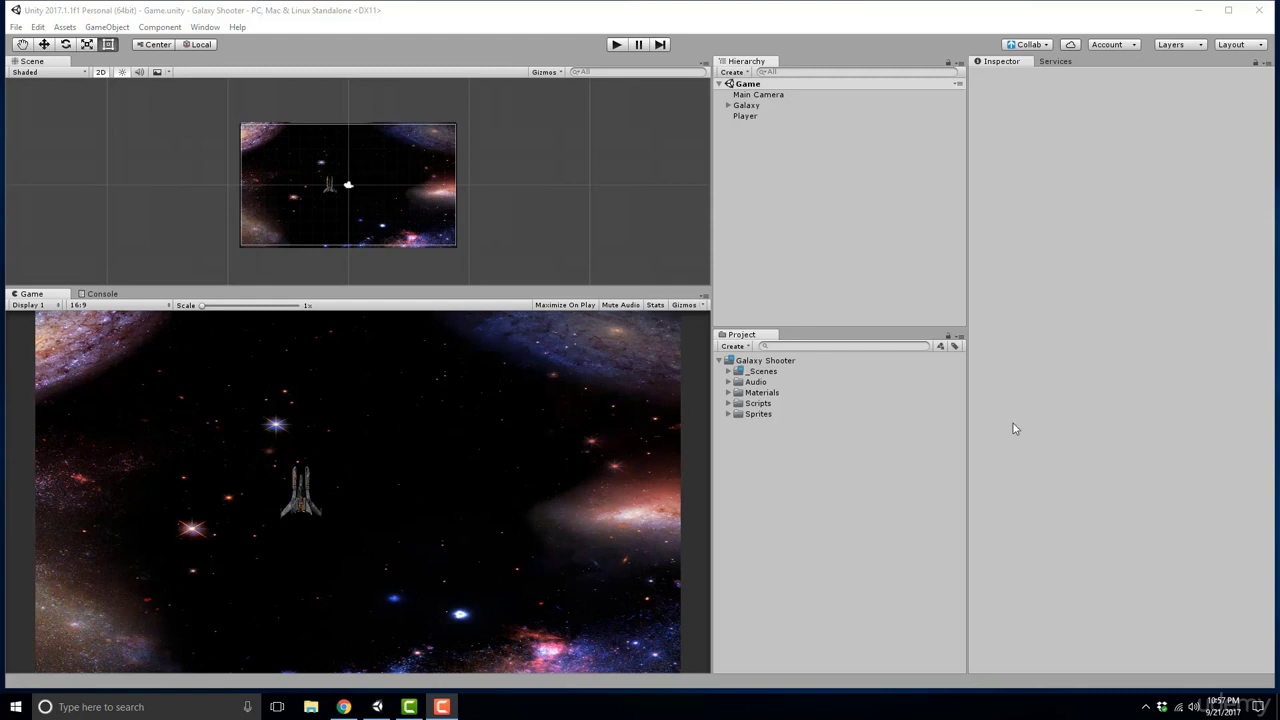
# - Publish the Game.unity changes to Collab with the message 'Implimented player movement'
pyautogui.click(1025, 46)
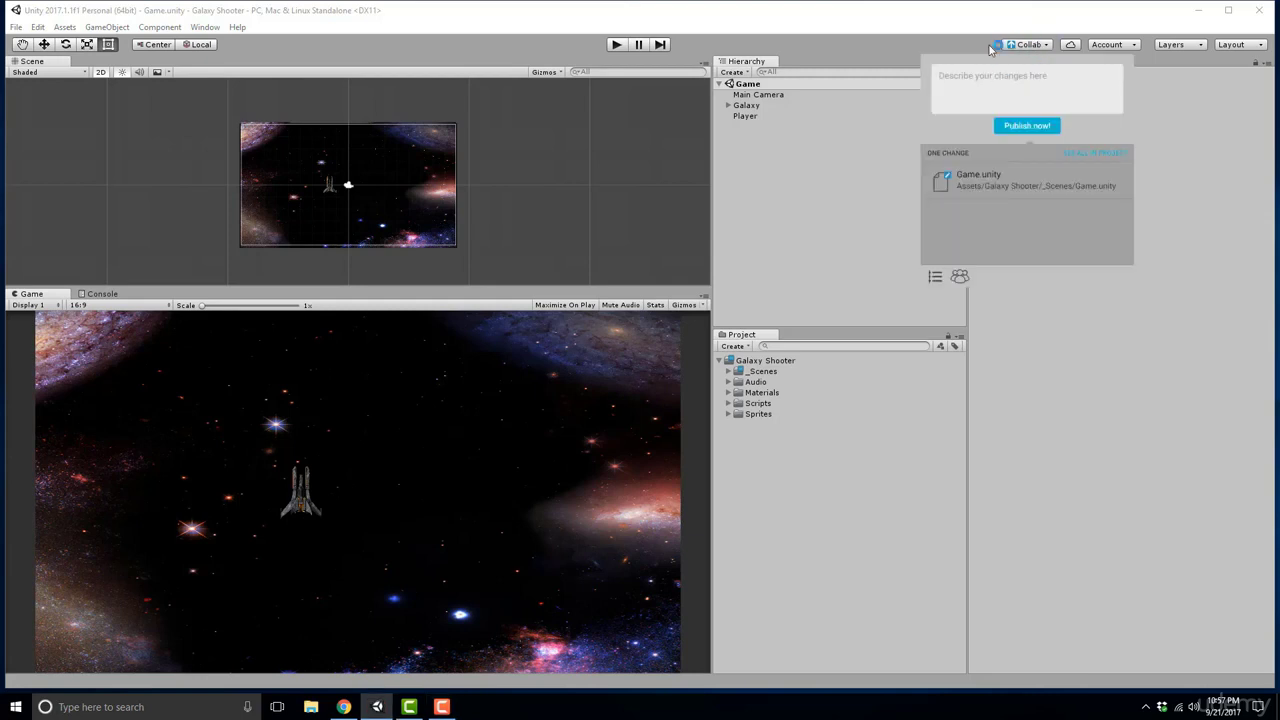
pyautogui.click(1018, 84)
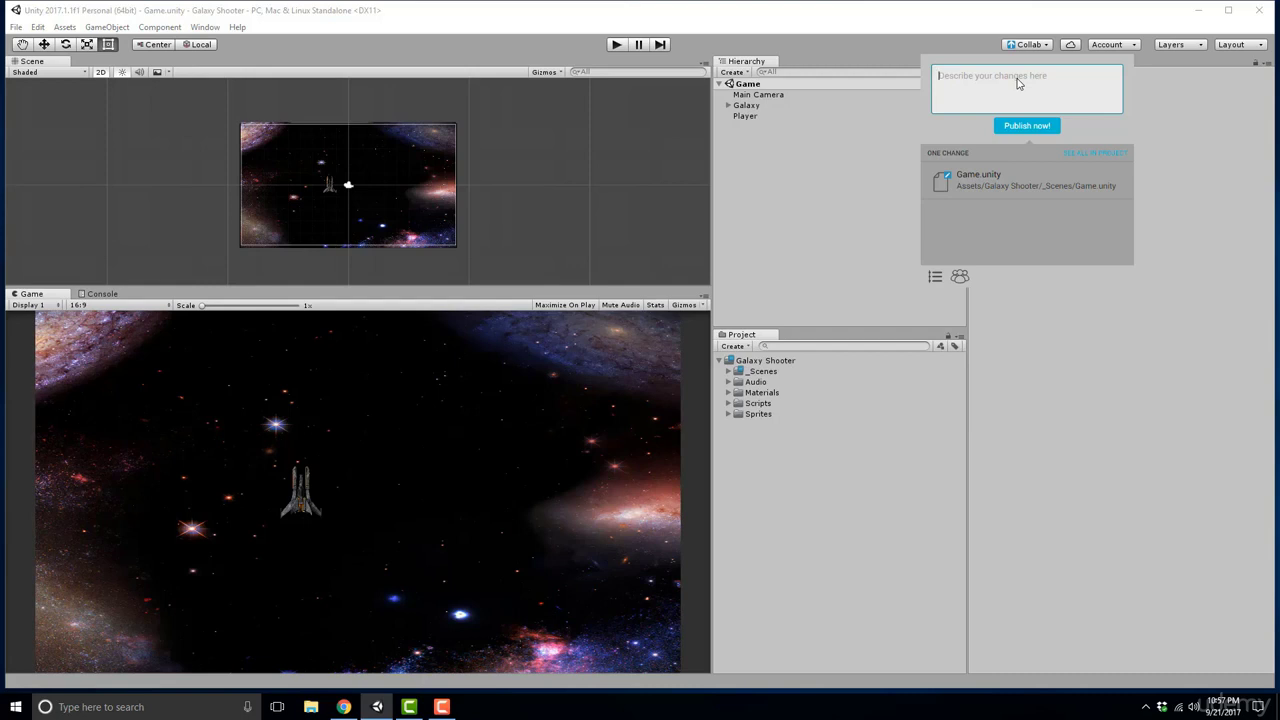
pyautogui.write('Implimented player movement')
pyautogui.click(1027, 125)
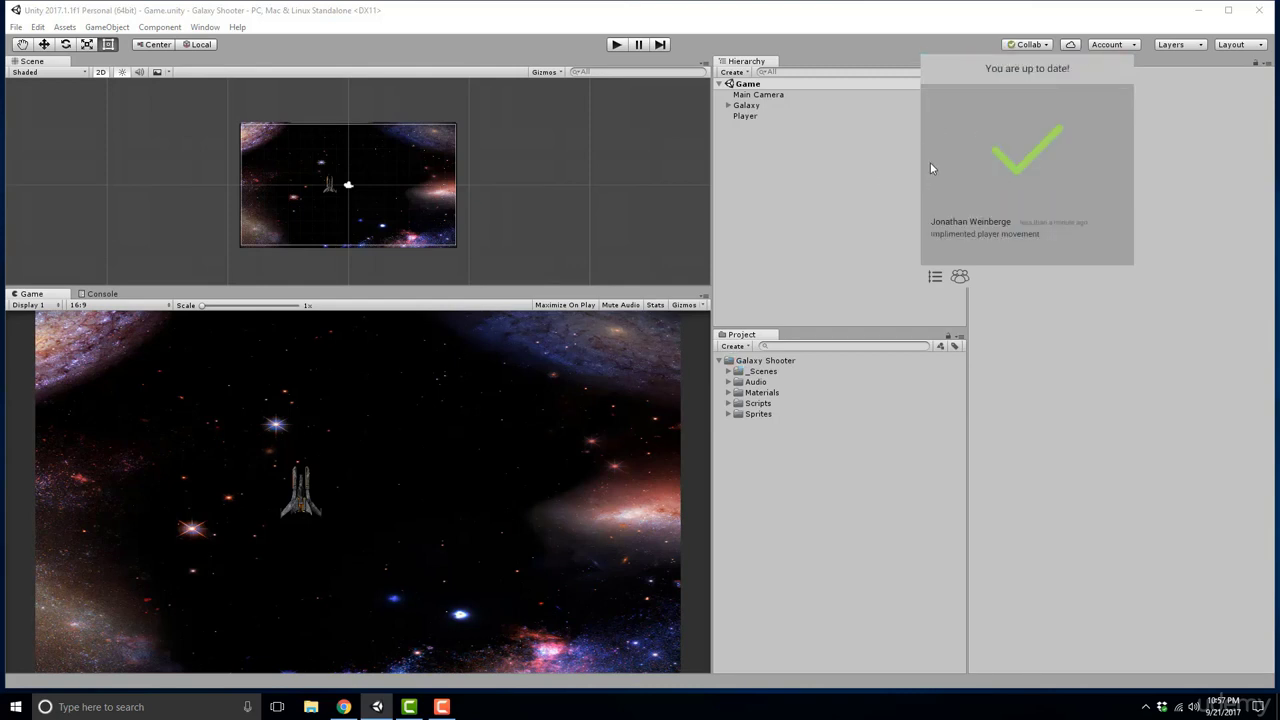
# - Drag the laser sprite from Sprites into the scene and set its sorting layer to Foreground
pyautogui.click(866, 220)
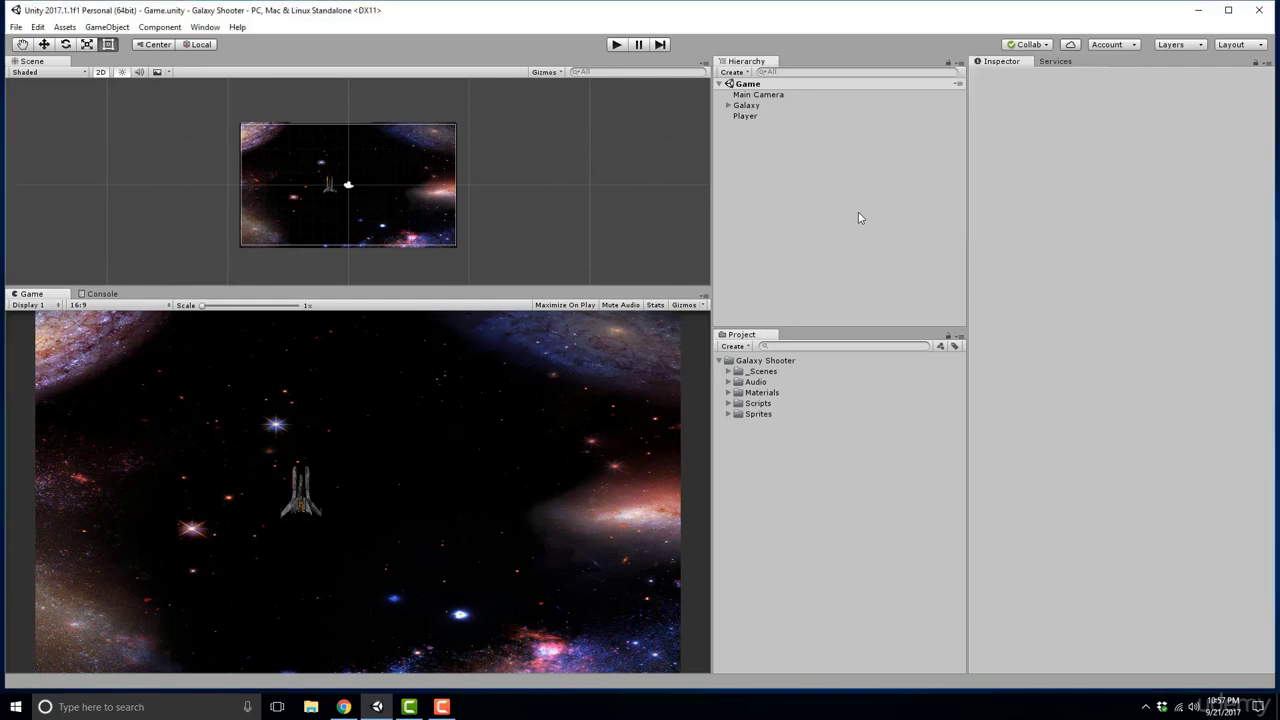
pyautogui.click(758, 415)
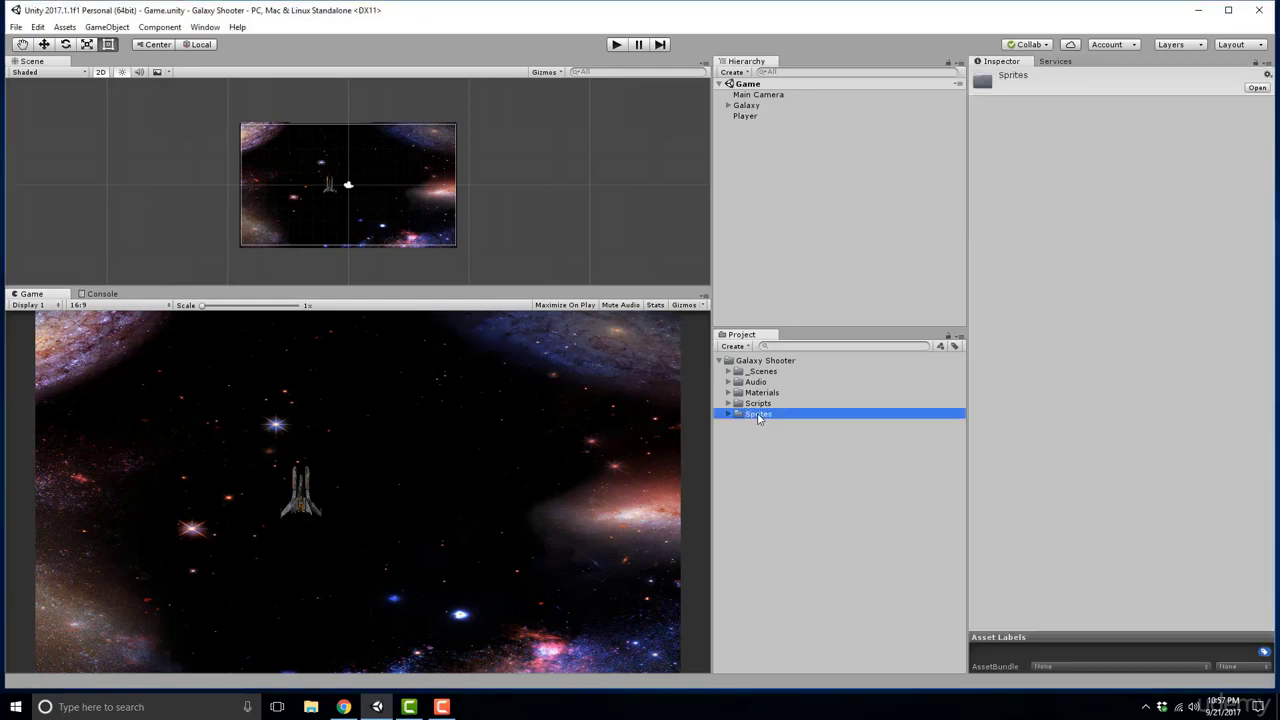
pyautogui.doubleClick(758, 415)
pyautogui.click(763, 489)
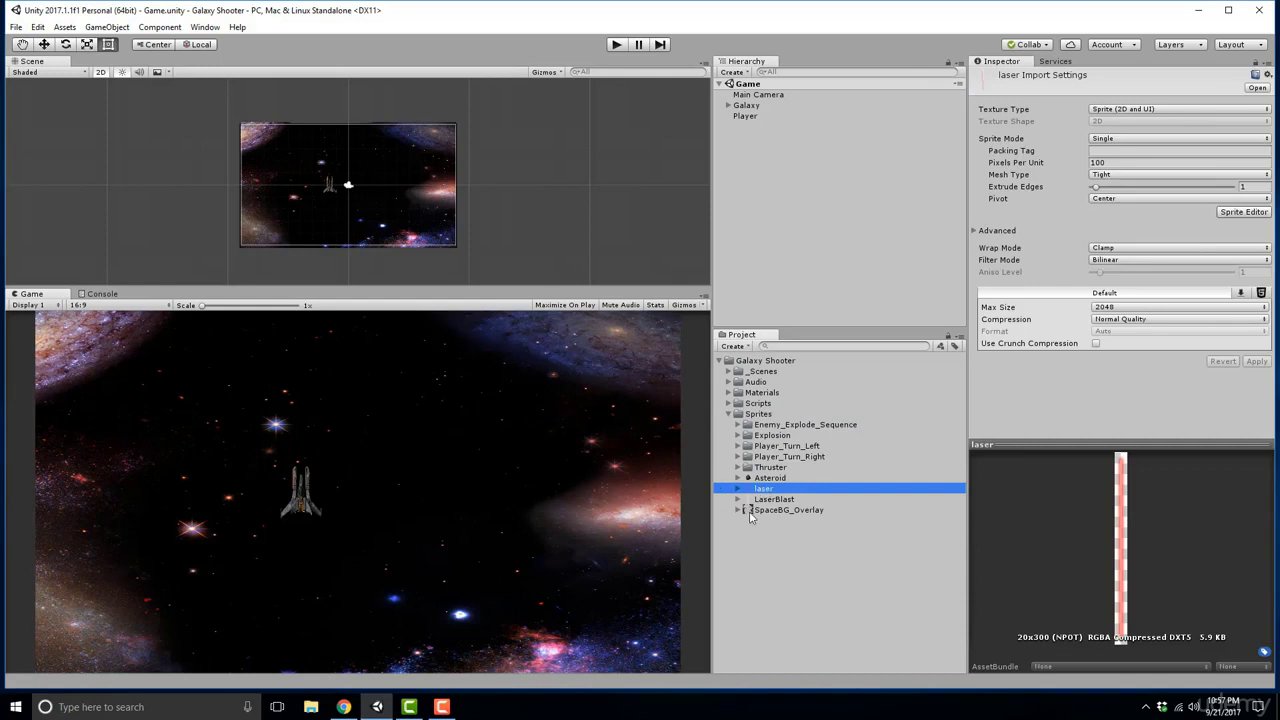
pyautogui.moveTo(766, 492); pyautogui.dragTo(772, 220)
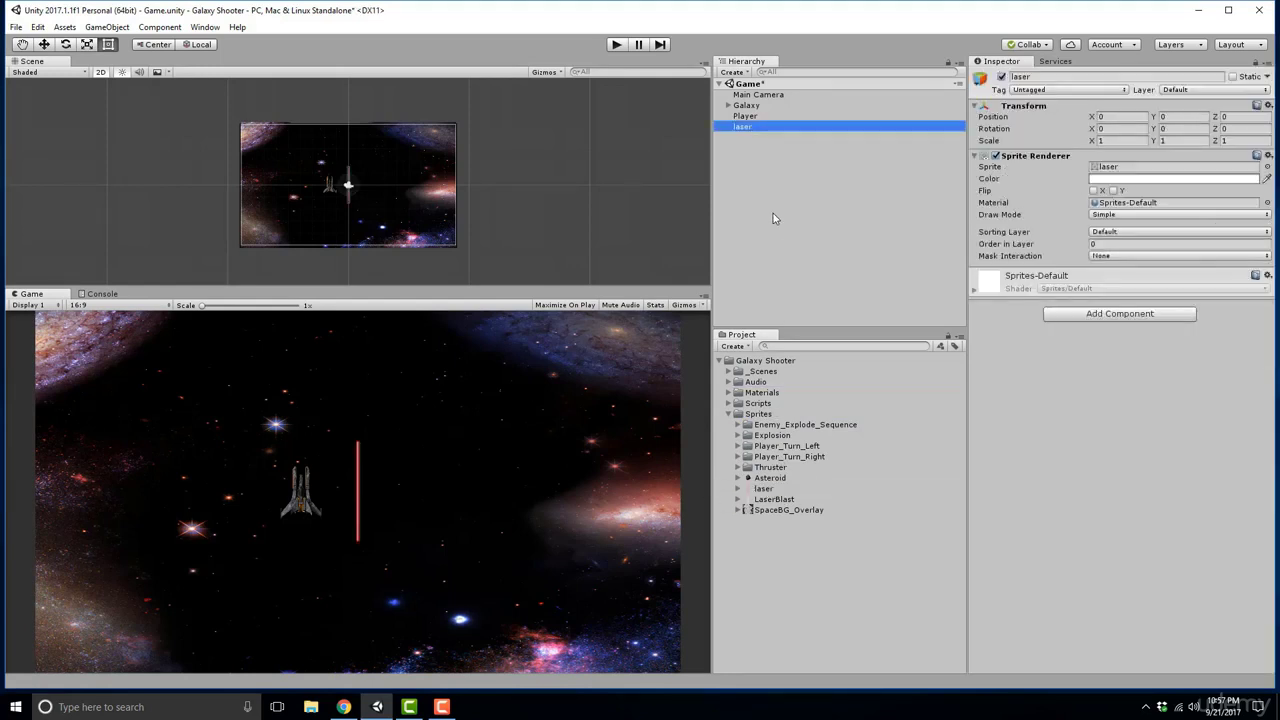
pyautogui.click(1098, 234)
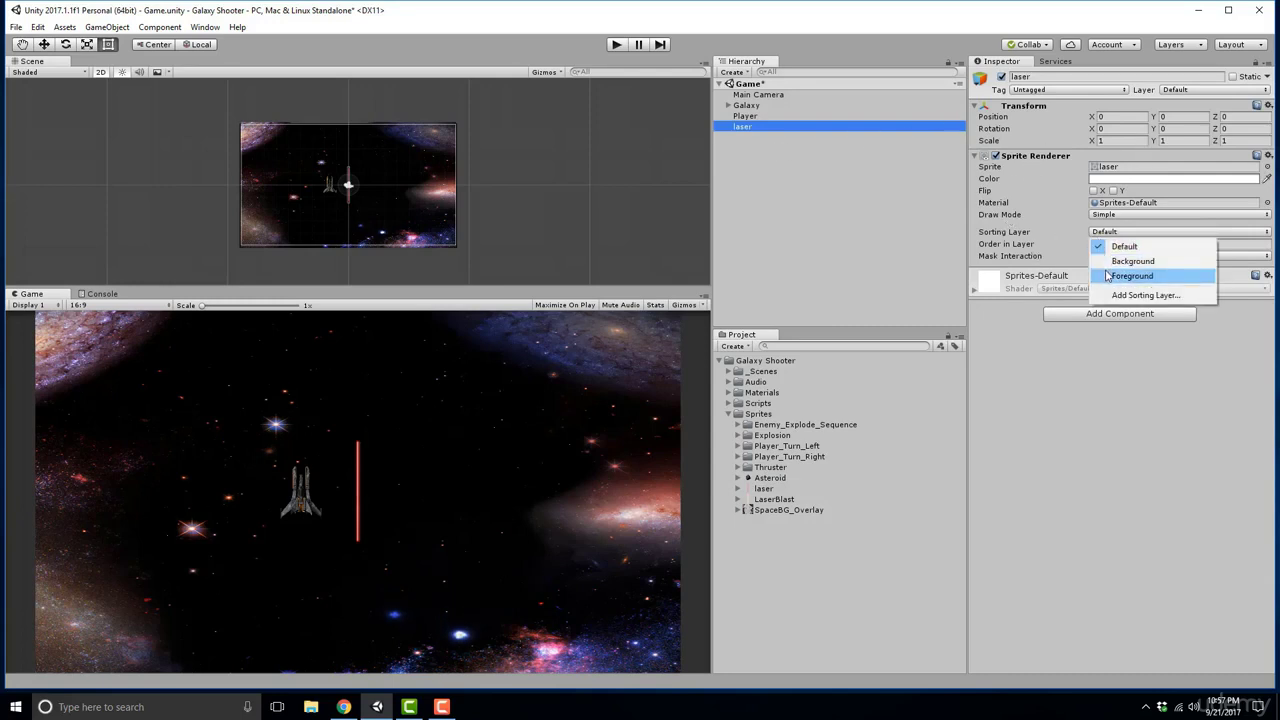
pyautogui.click(1106, 275)
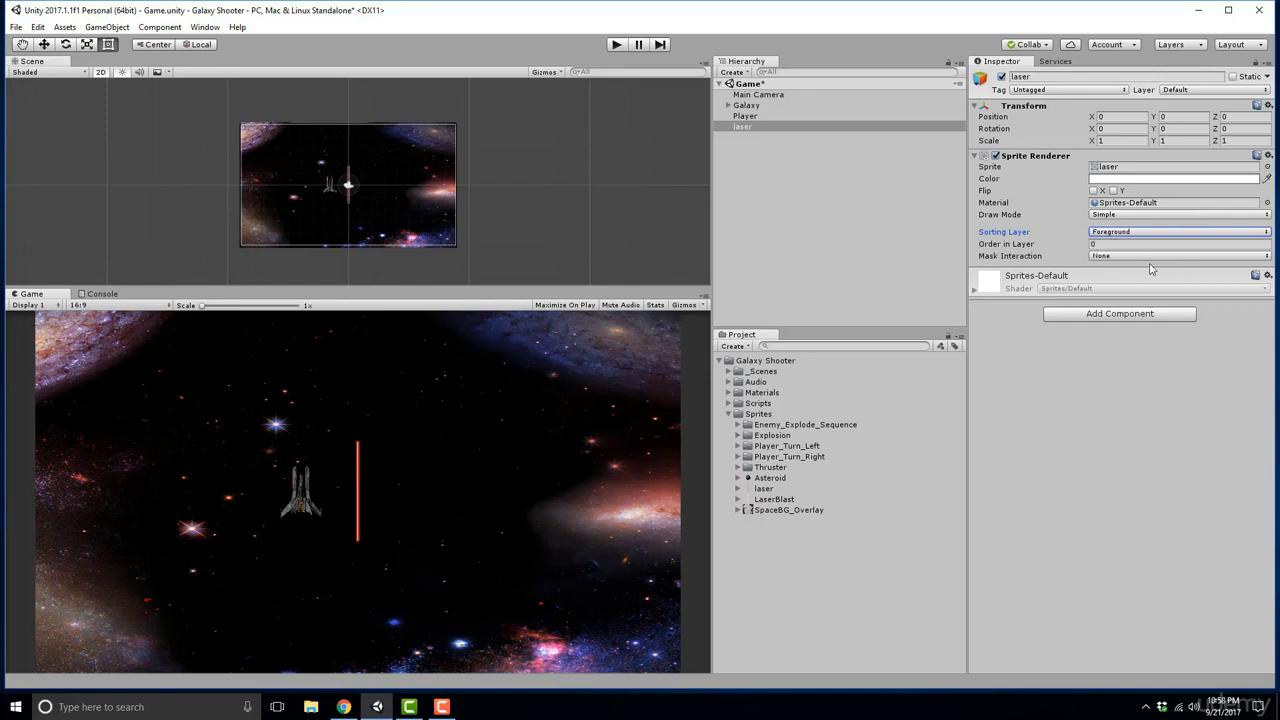
# - Tint the laser's Sprite Renderer colour to a bright teal (hex 15FFCF)
pyautogui.click(1127, 182)
pyautogui.click(1101, 181)
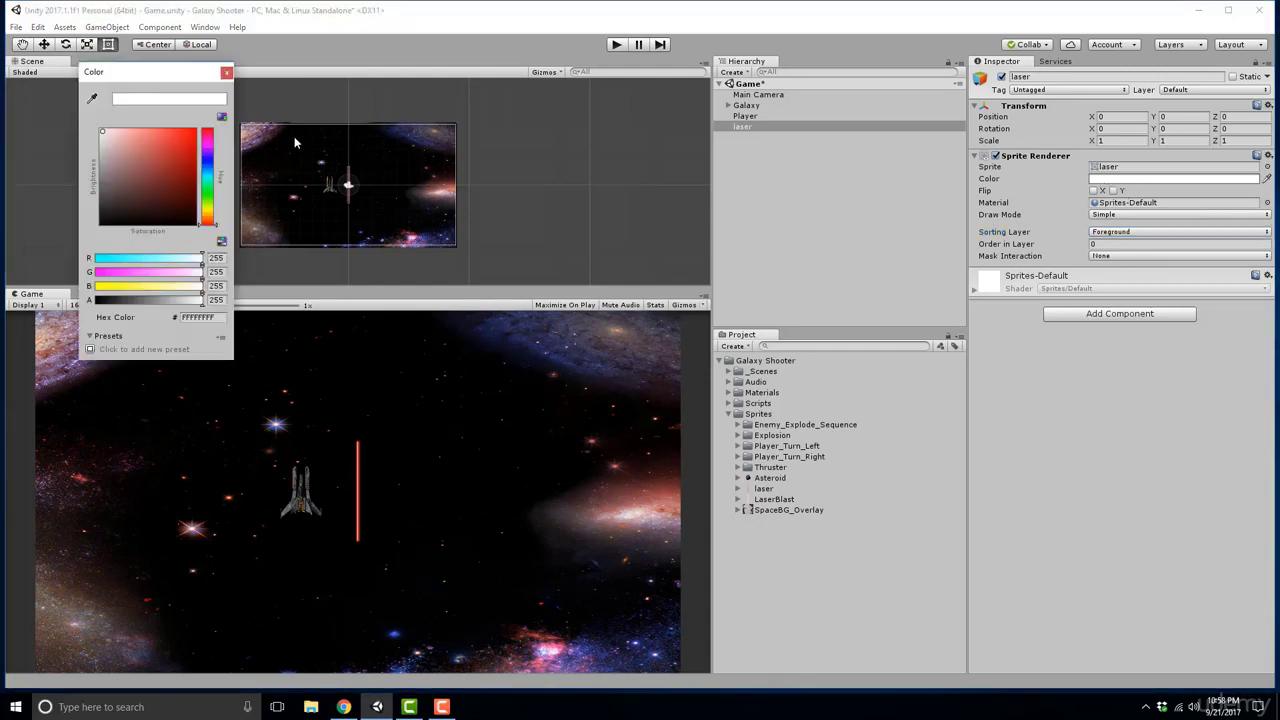
pyautogui.click(206, 170)
pyautogui.click(205, 176)
pyautogui.moveTo(156, 159)
pyautogui.mouseDown()
pyautogui.moveTo(181, 144)
pyautogui.moveTo(164, 133)
pyautogui.moveTo(195, 131)
pyautogui.moveTo(189, 140)
pyautogui.moveTo(186, 120)
pyautogui.mouseUp()
pyautogui.click(204, 181)
pyautogui.click(226, 72)
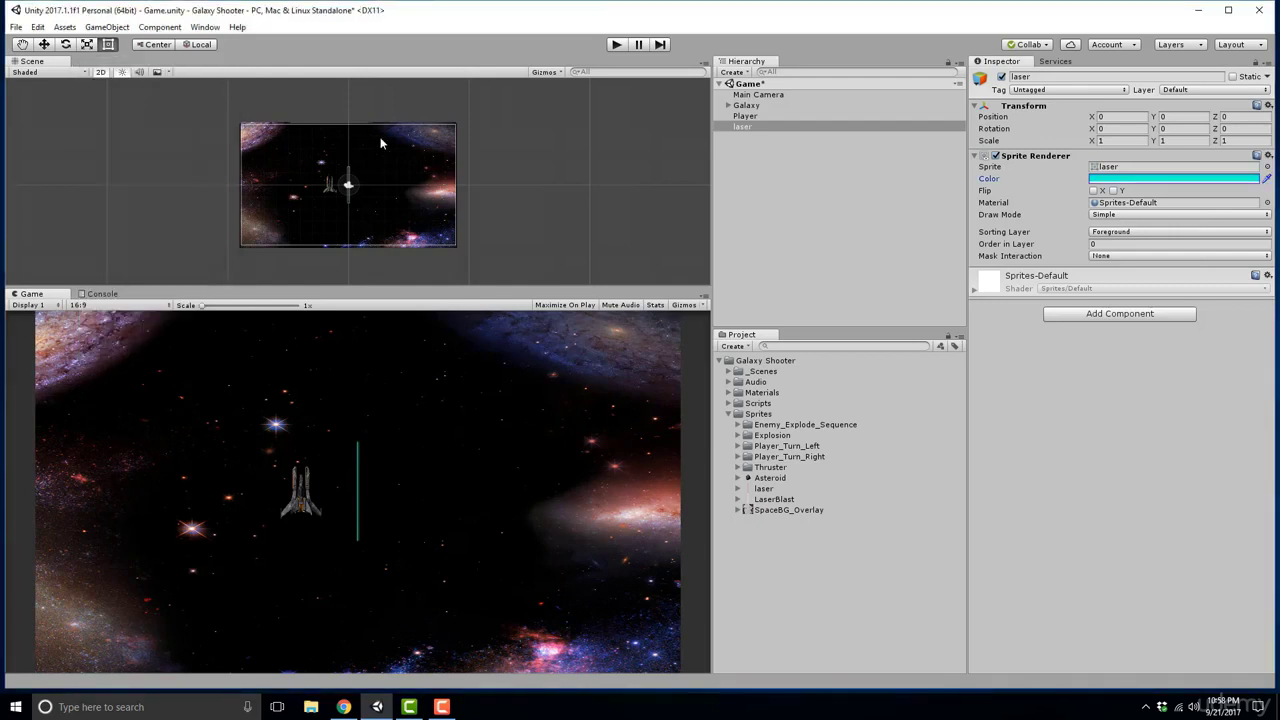
# - Set the laser's Transform scale to X 0.45, Y 0.3, Z 0.45
pyautogui.click(1118, 140)
pyautogui.write('0.45')
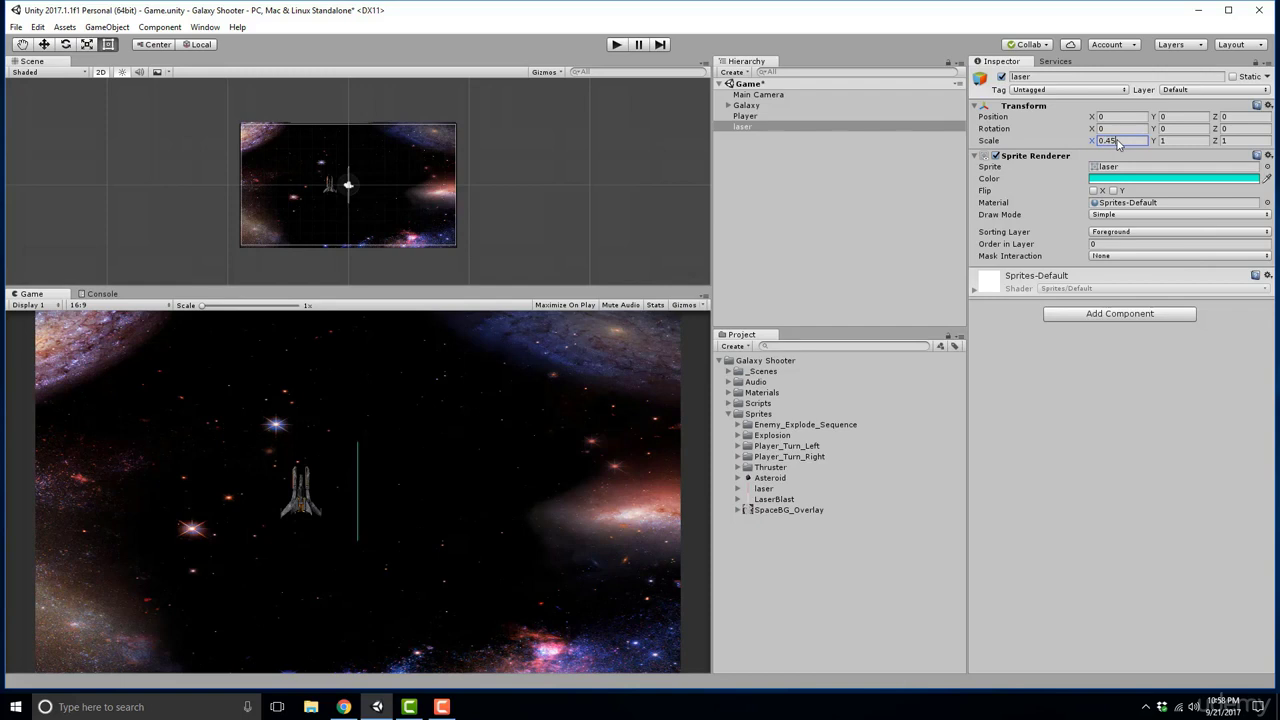
pyautogui.press('Tab')
pyautogui.write('0.3')
pyautogui.press('Tab')
pyautogui.write('0.45')
pyautogui.hotkey('ctrl', 'a')
pyautogui.write('0')
pyautogui.press('BackSpace')
pyautogui.write('0.45')
# - Centre the Player ship by setting its Position X to 0
pyautogui.click(782, 170)
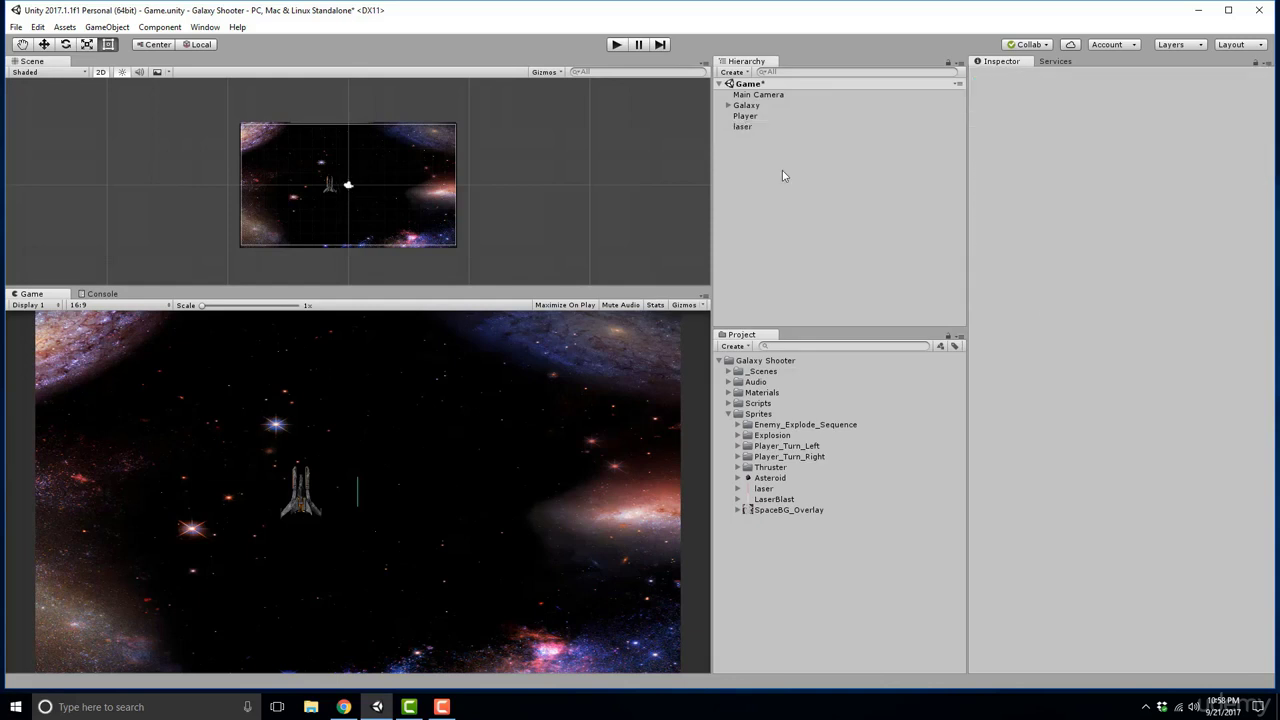
pyautogui.click(758, 128)
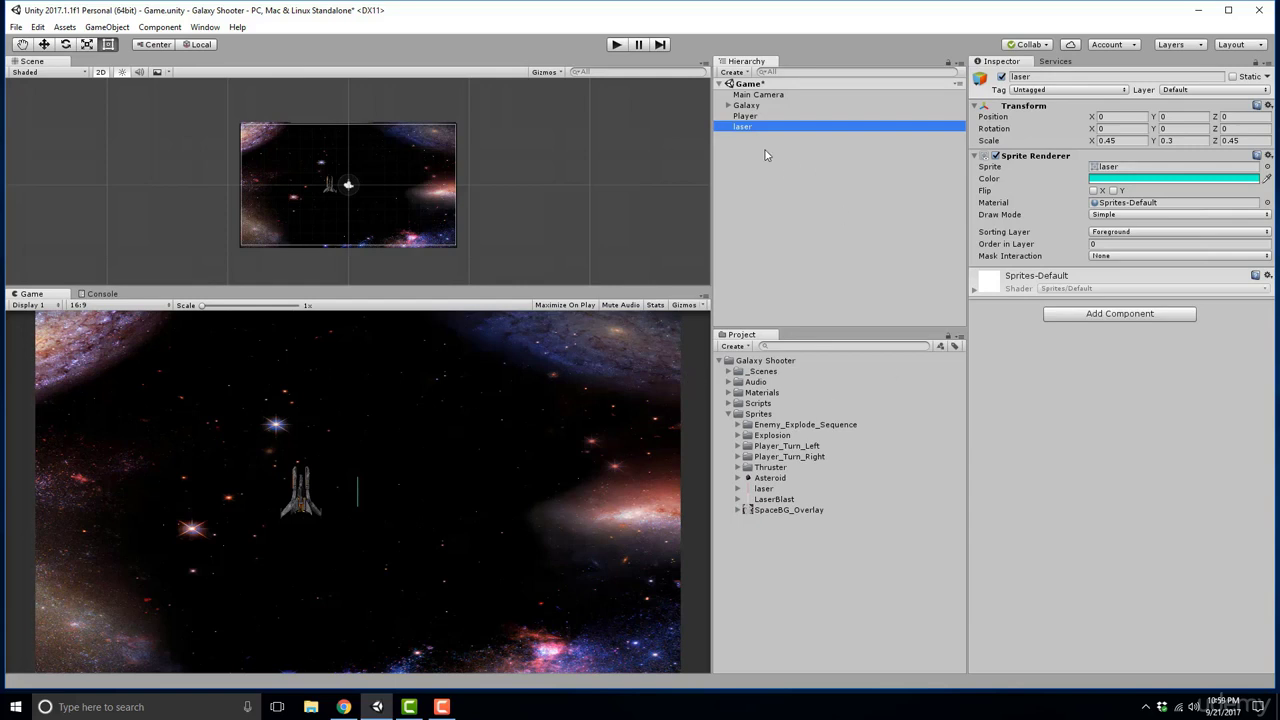
pyautogui.press('F2')
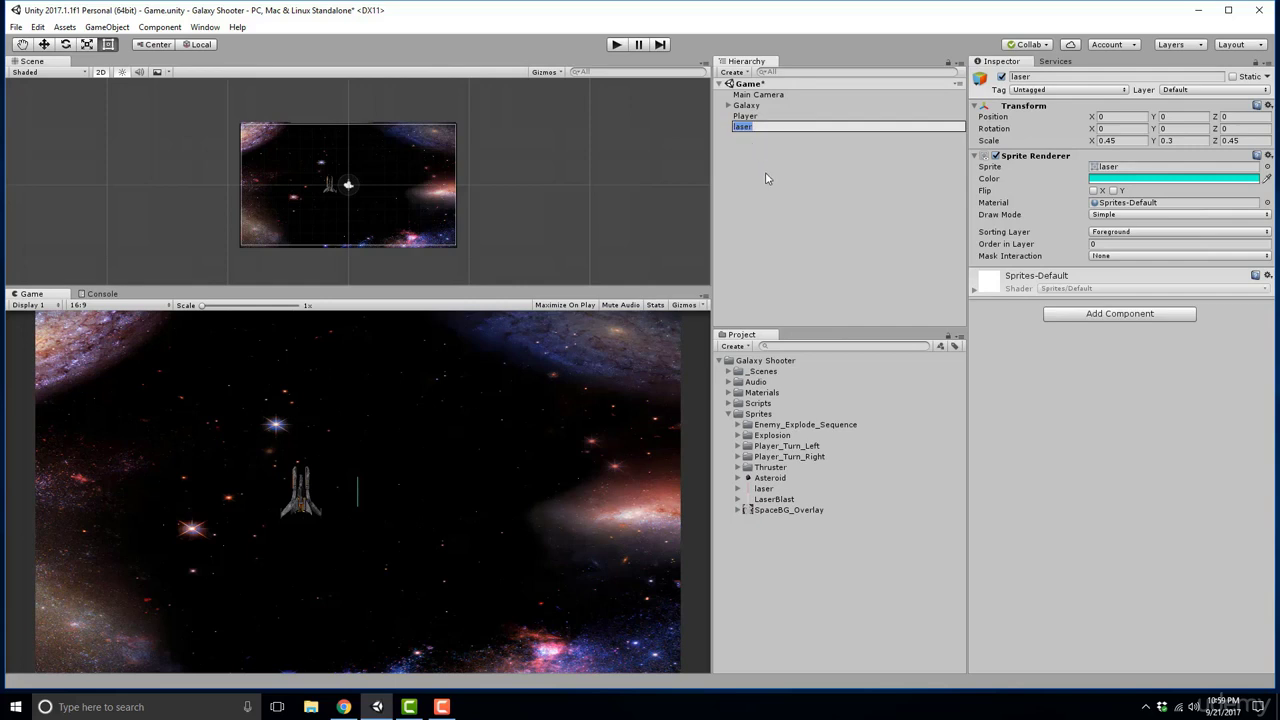
pyautogui.press('Return')
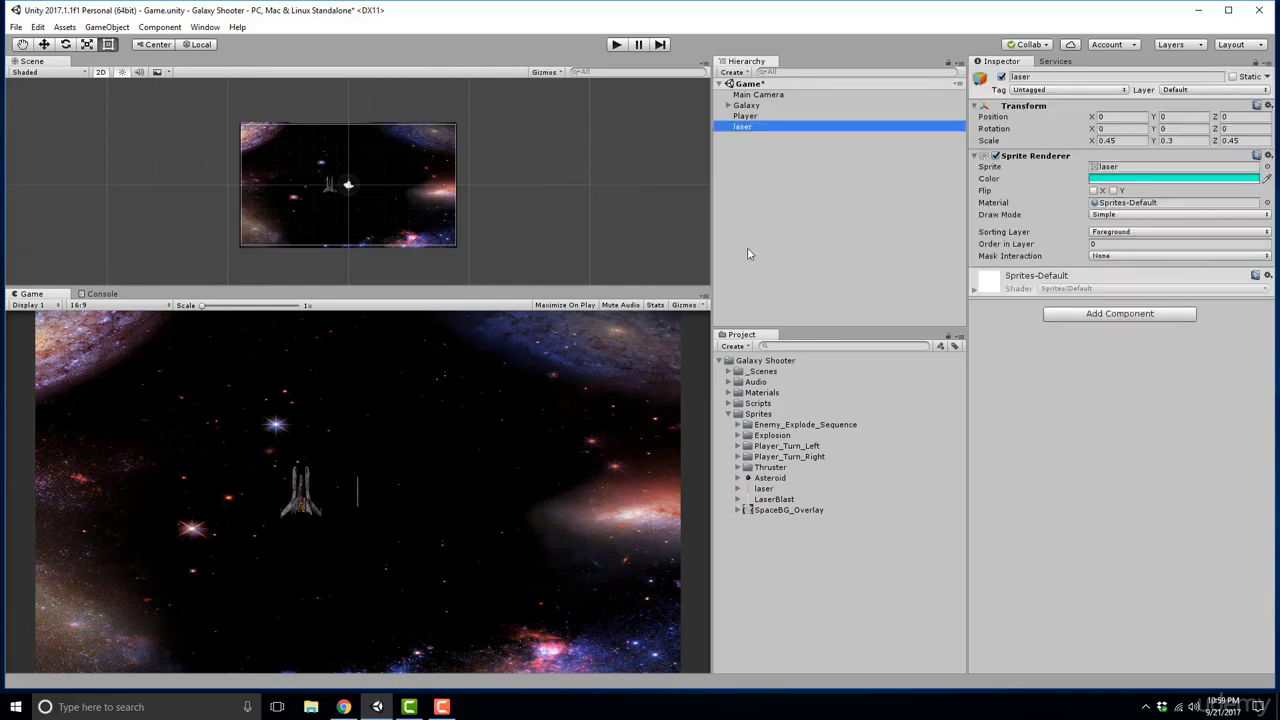
pyautogui.click(746, 116)
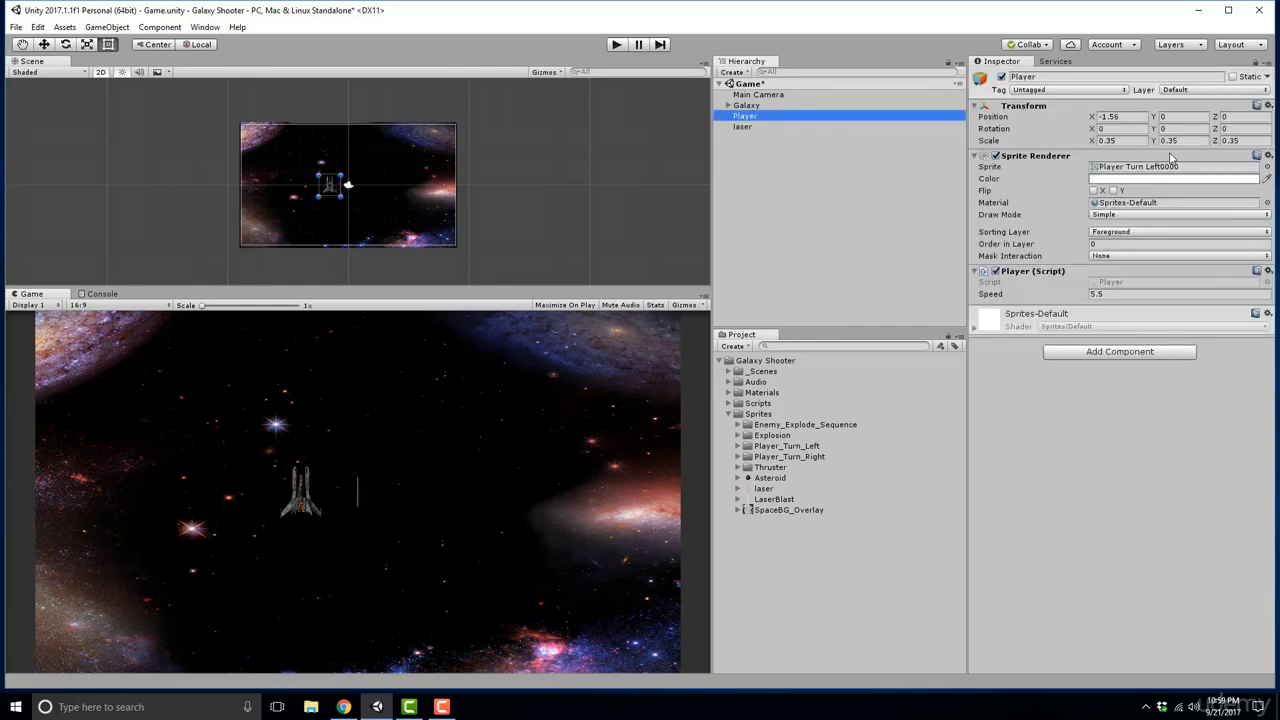
pyautogui.click(1126, 118)
pyautogui.write('0')
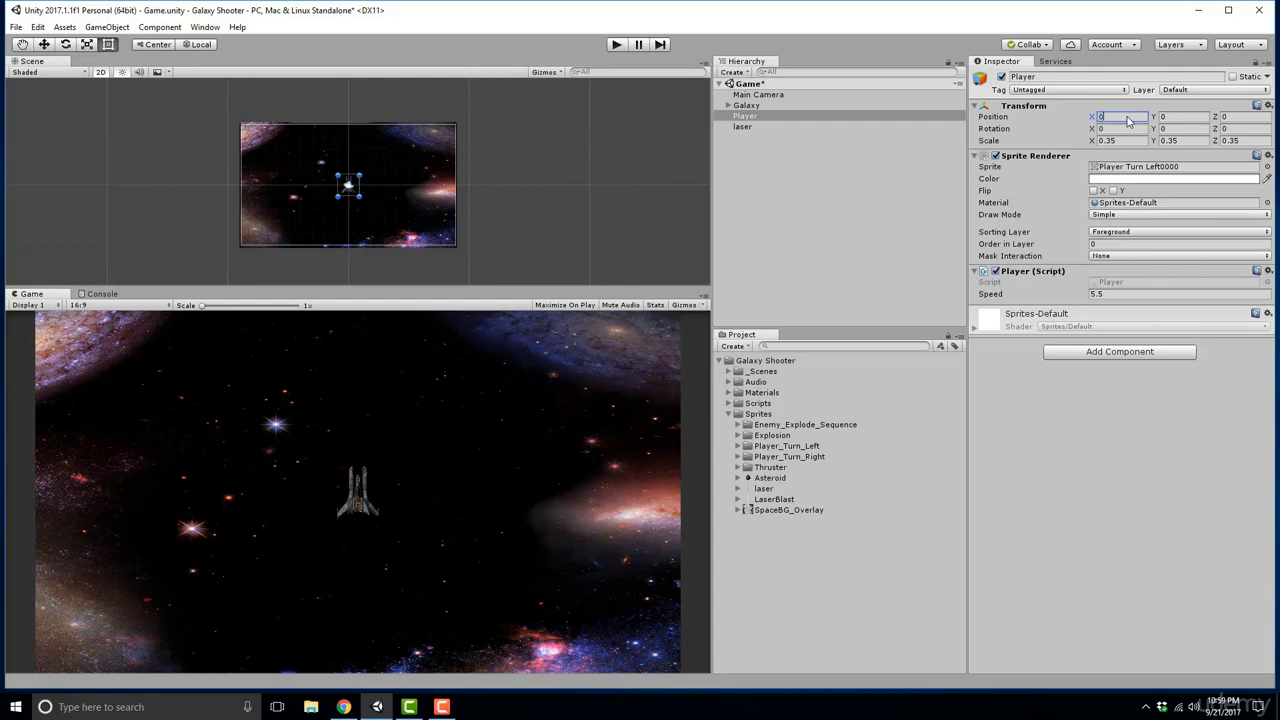
# - Raise the laser to Position Y 0.88 so it sits above the ship
pyautogui.click(758, 126)
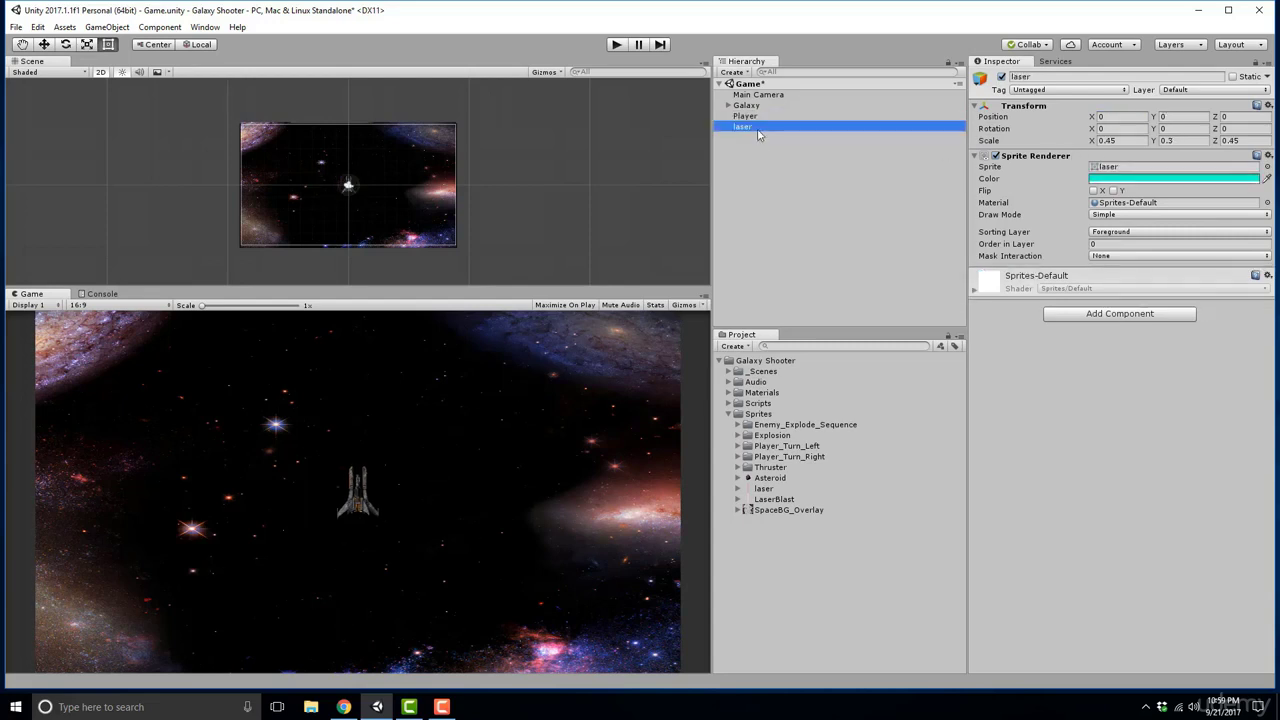
pyautogui.click(1160, 117)
pyautogui.write('0.37')
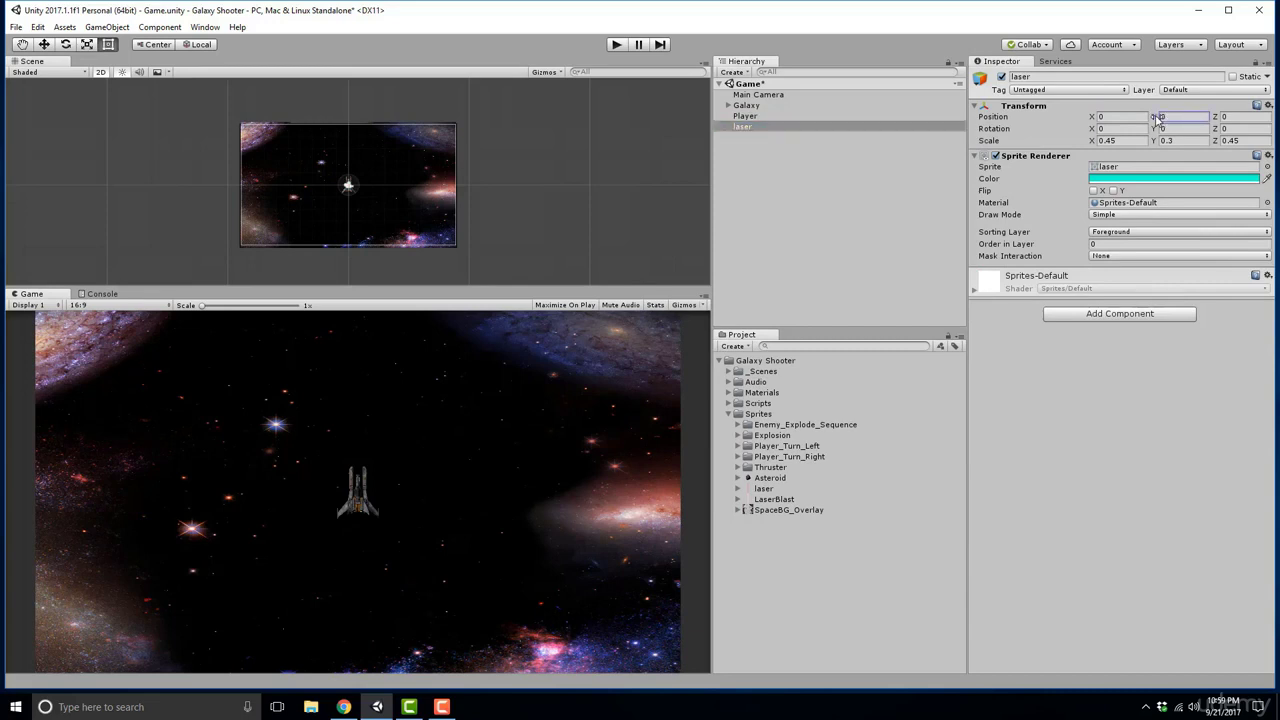
pyautogui.press('BackSpace')
pyautogui.press('BackSpace')
pyautogui.write('88')
pyautogui.click(996, 158)
pyautogui.click(996, 158)
pyautogui.click(996, 158)
pyautogui.click(996, 158)
pyautogui.click(996, 158)
pyautogui.click(996, 158)
pyautogui.click(996, 158)
pyautogui.click(996, 158)
pyautogui.click(996, 158)
pyautogui.click(996, 158)
pyautogui.click(996, 158)
pyautogui.click(996, 158)
pyautogui.click(996, 158)
pyautogui.click(1185, 117)
pyautogui.write('0.88')
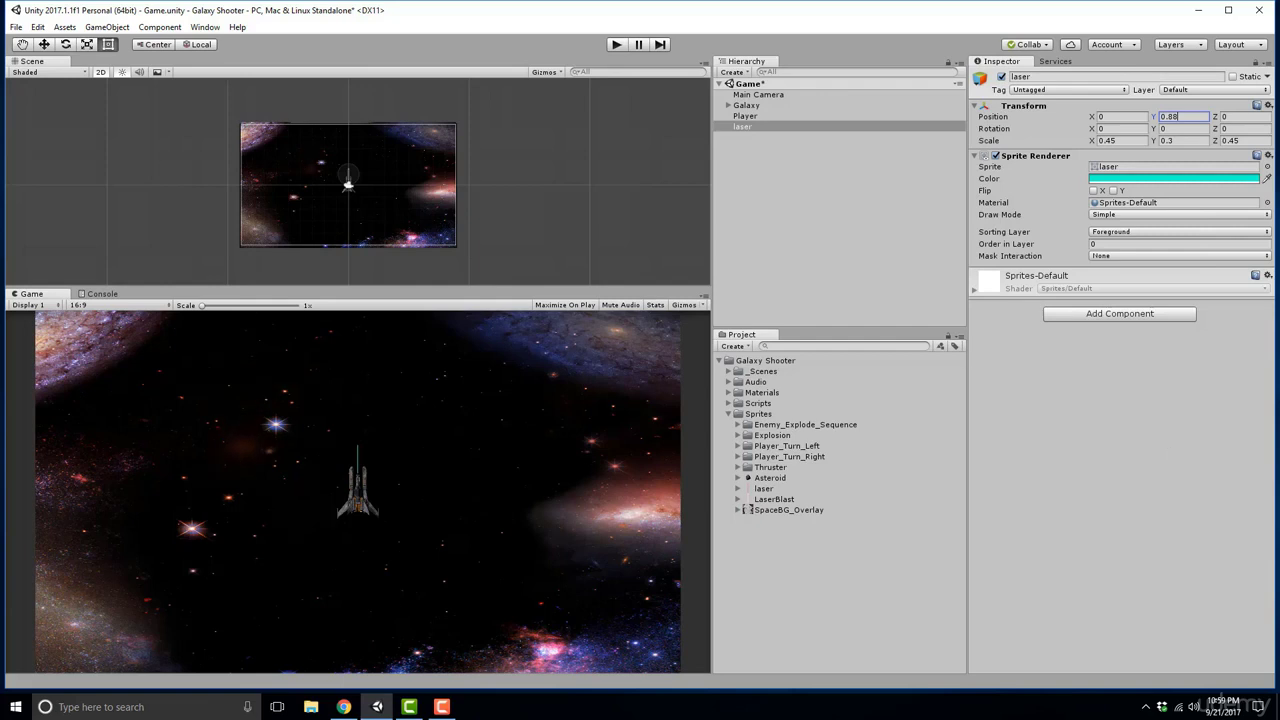
pyautogui.press('F10')
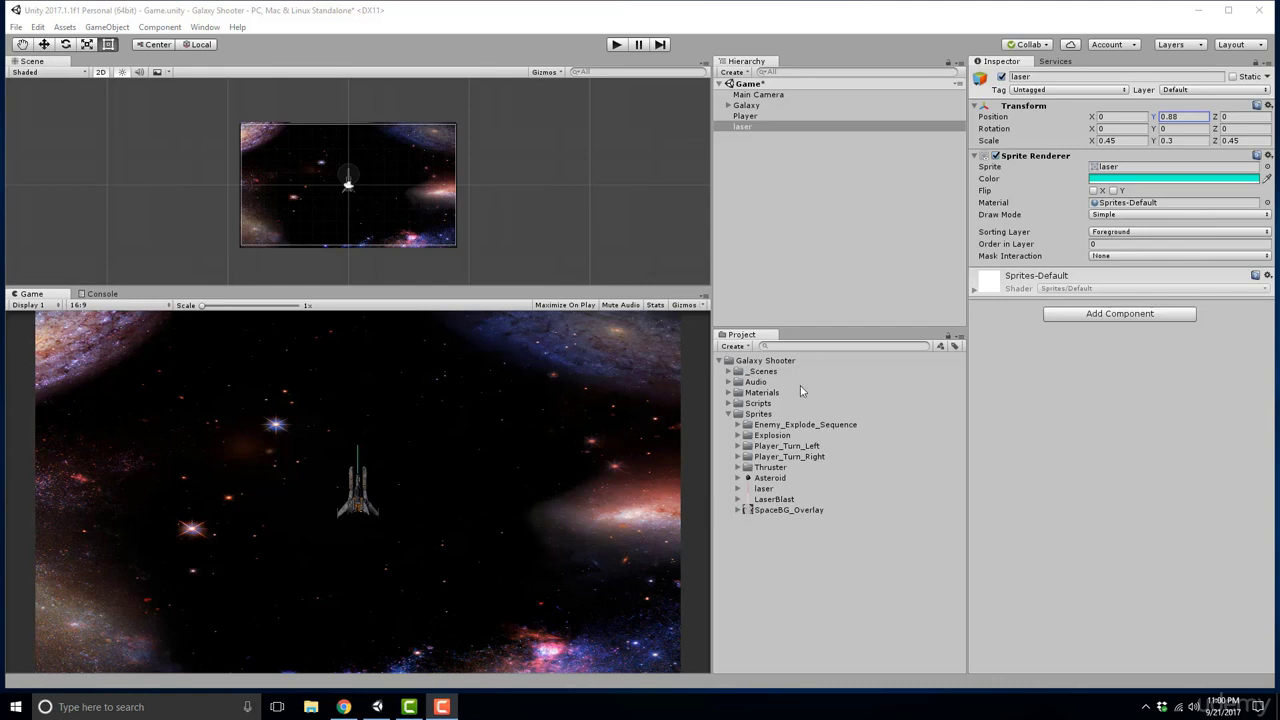
pyautogui.click(756, 127)
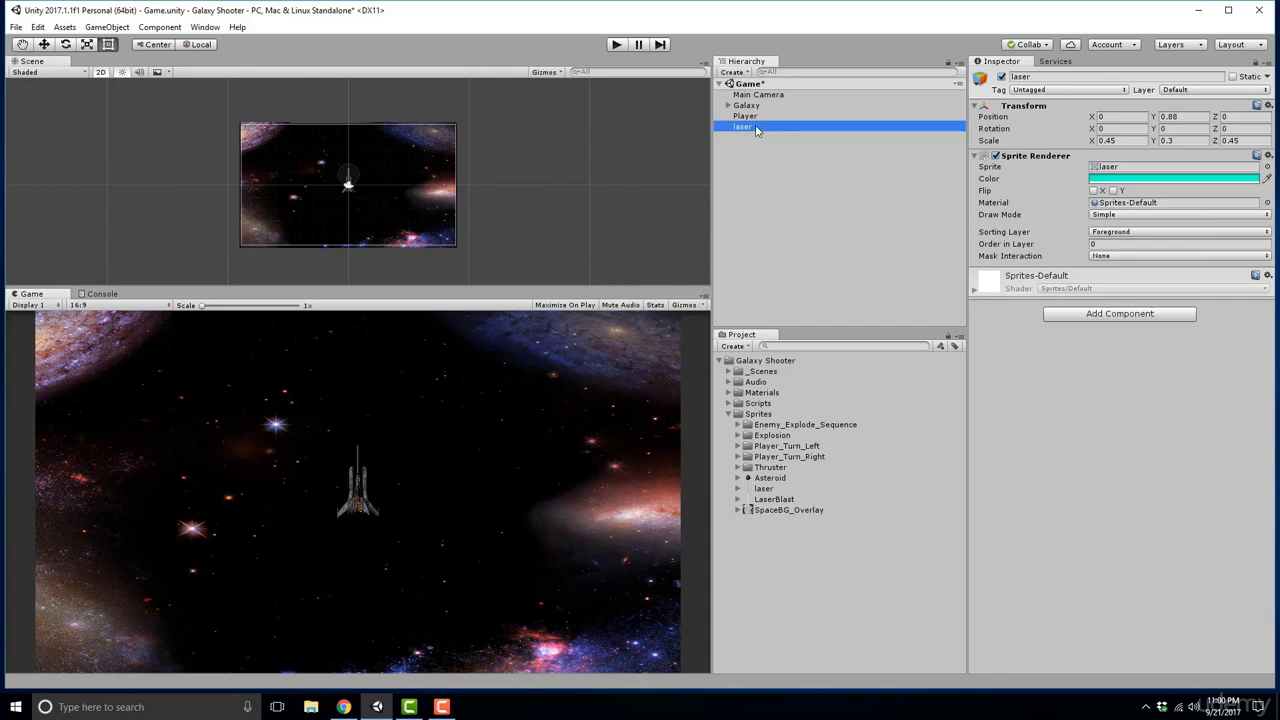
pyautogui.hotkey('ctrl', 'd')
pyautogui.hotkey('ctrl', 'd')
pyautogui.hotkey('ctrl', 'd')
pyautogui.hotkey('ctrl', 'd')
pyautogui.hotkey('ctrl', 'd')
pyautogui.hotkey('ctrl', 'd')
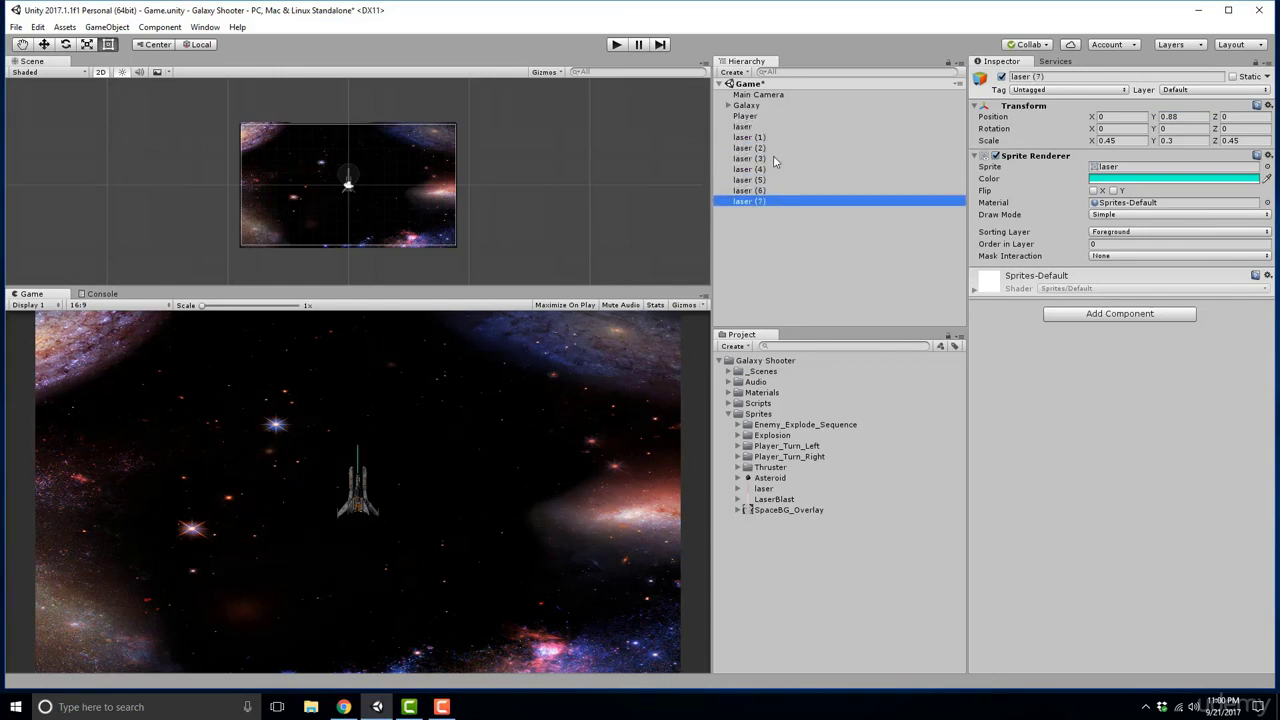
pyautogui.click(768, 159)
pyautogui.click(758, 138)
pyautogui.click(764, 170)
pyautogui.click(763, 191)
pyautogui.click(762, 138)
pyautogui.keyDown('shift'); pyautogui.click(755, 202); pyautogui.keyUp('shift')
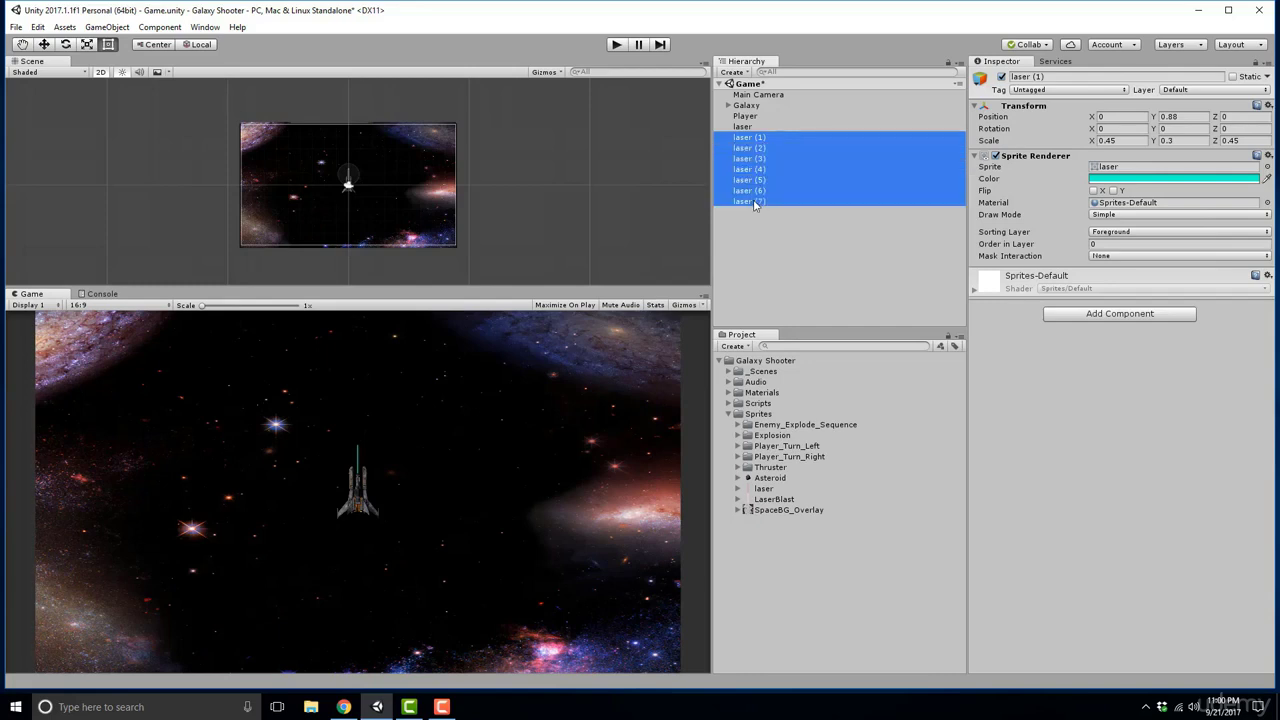
pyautogui.press('Delete')
pyautogui.click(750, 127)
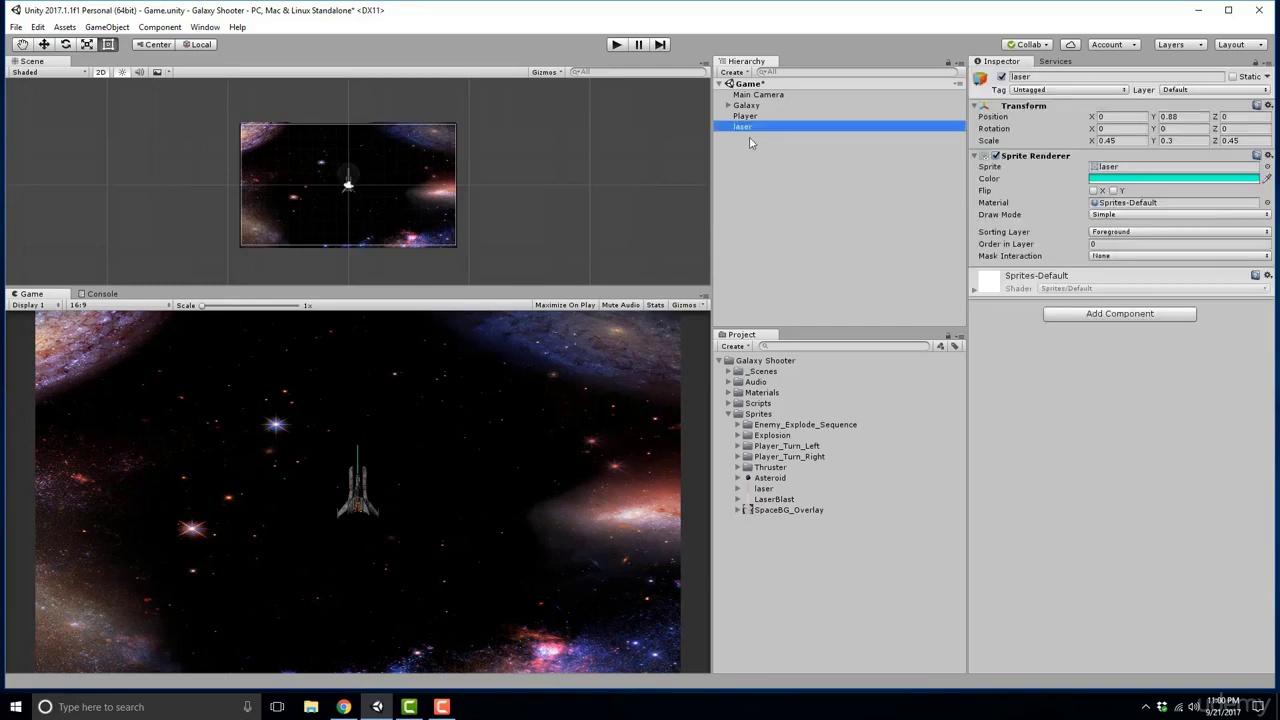
# - Collapse Sprites and create a folder named Prefabs in the Galaxy Shooter root
pyautogui.click(755, 414)
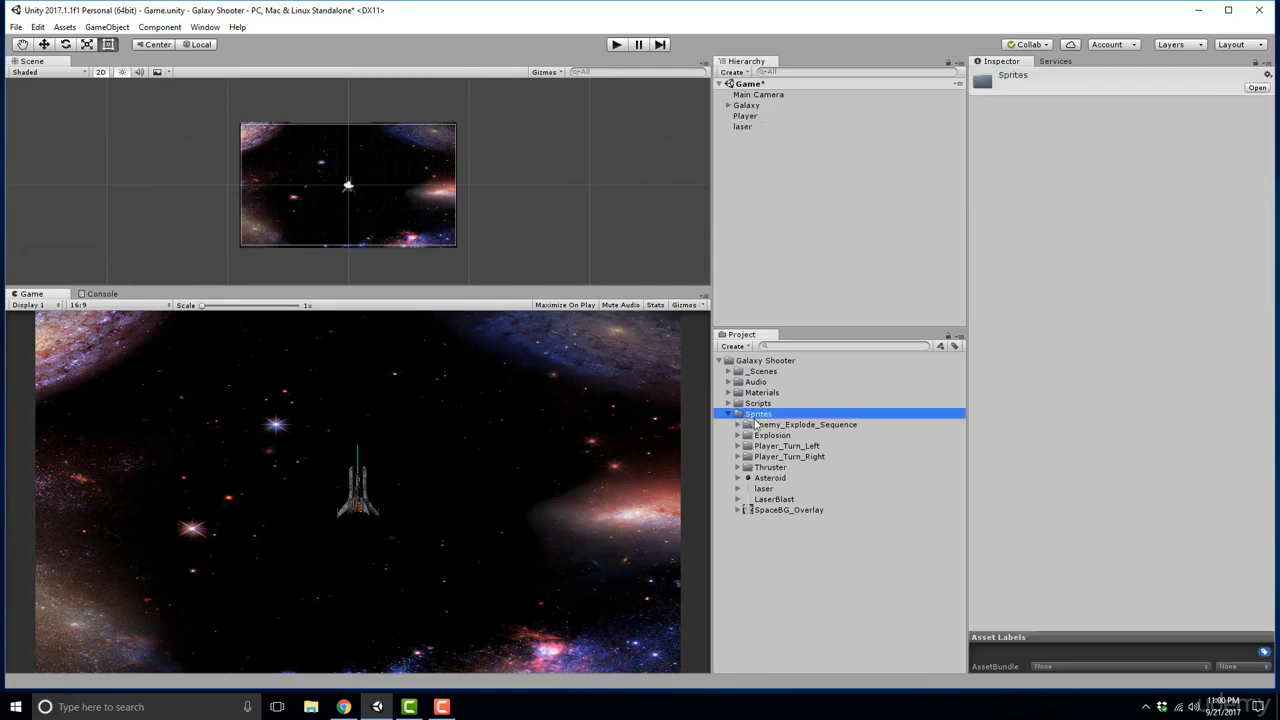
pyautogui.press('Left')
pyautogui.click(755, 362)
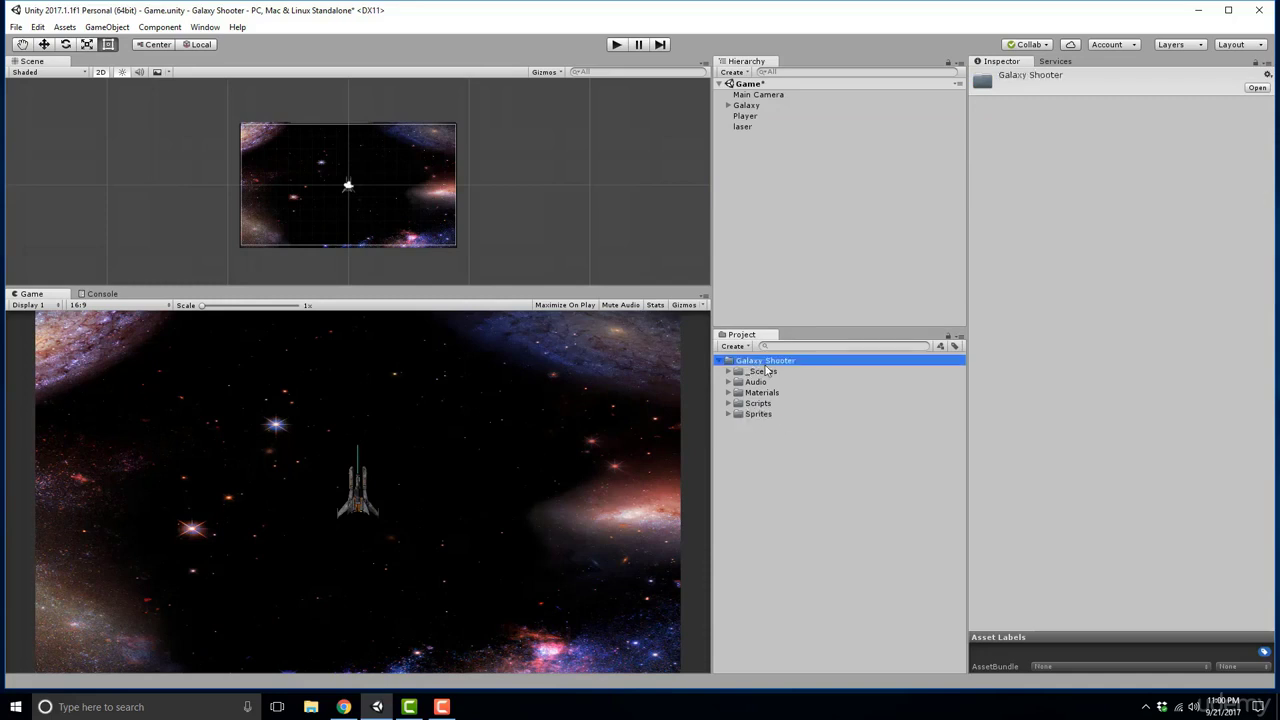
pyautogui.rightClick(765, 363)
pyautogui.moveTo(857, 372)
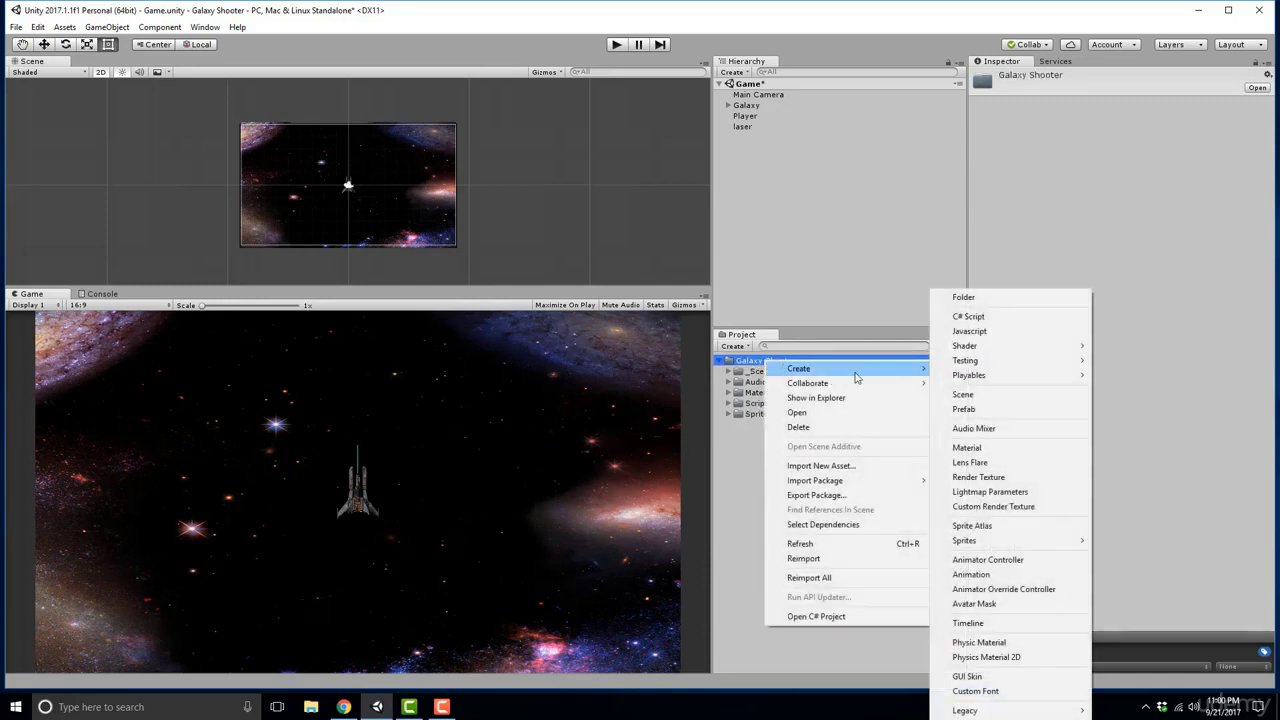
pyautogui.click(958, 298)
pyautogui.write('Prefabs')
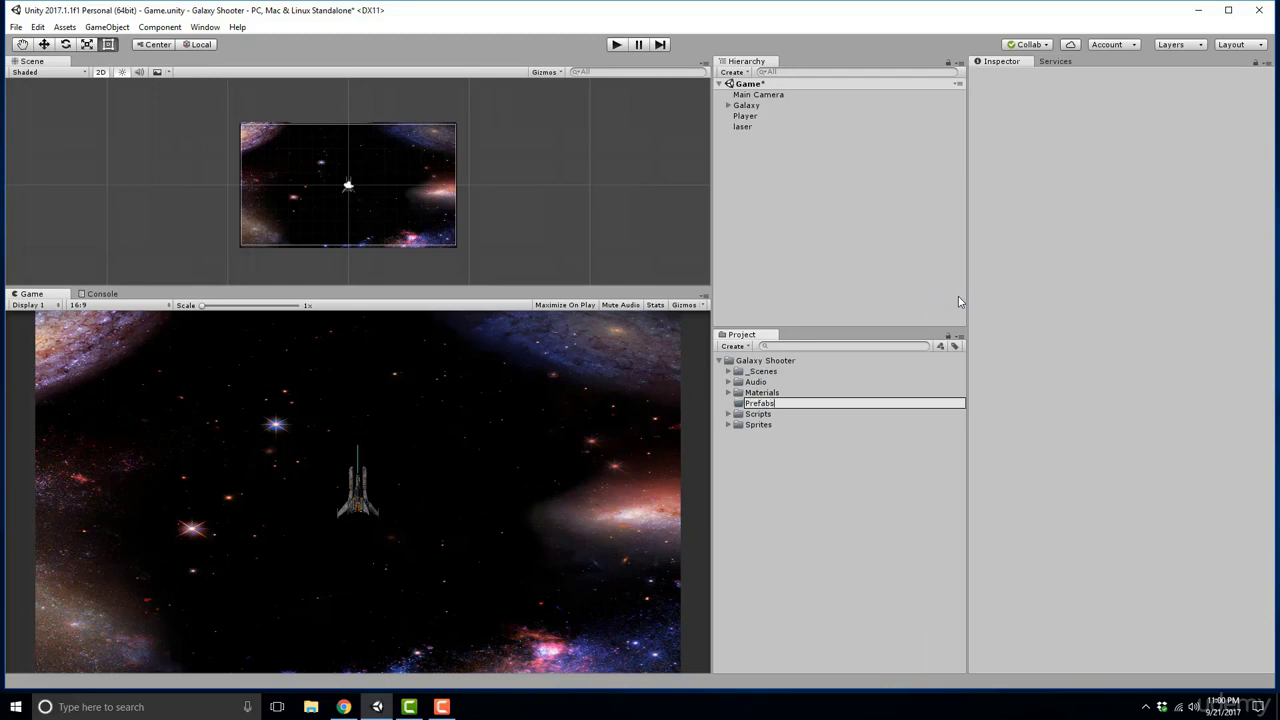
pyautogui.press('Return')
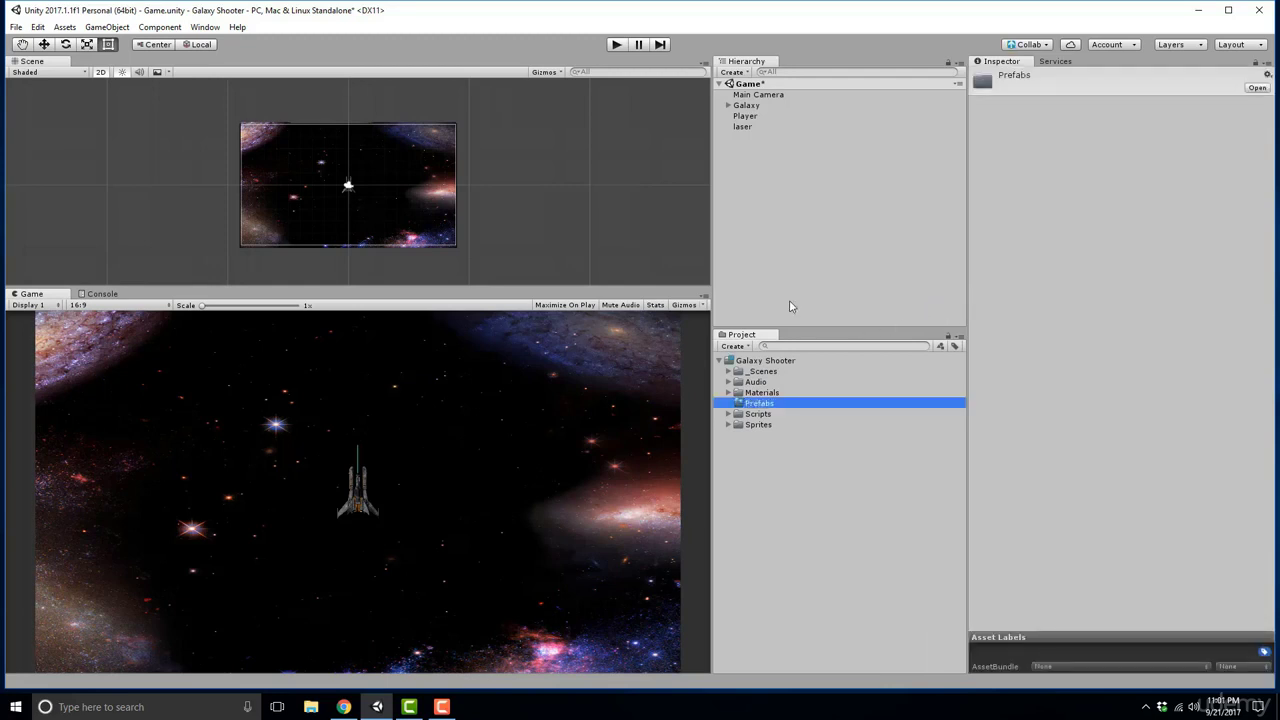
# - Save the scene laser as a prefab in Prefabs and set the prefab's Position Y to 0
pyautogui.click(748, 127)
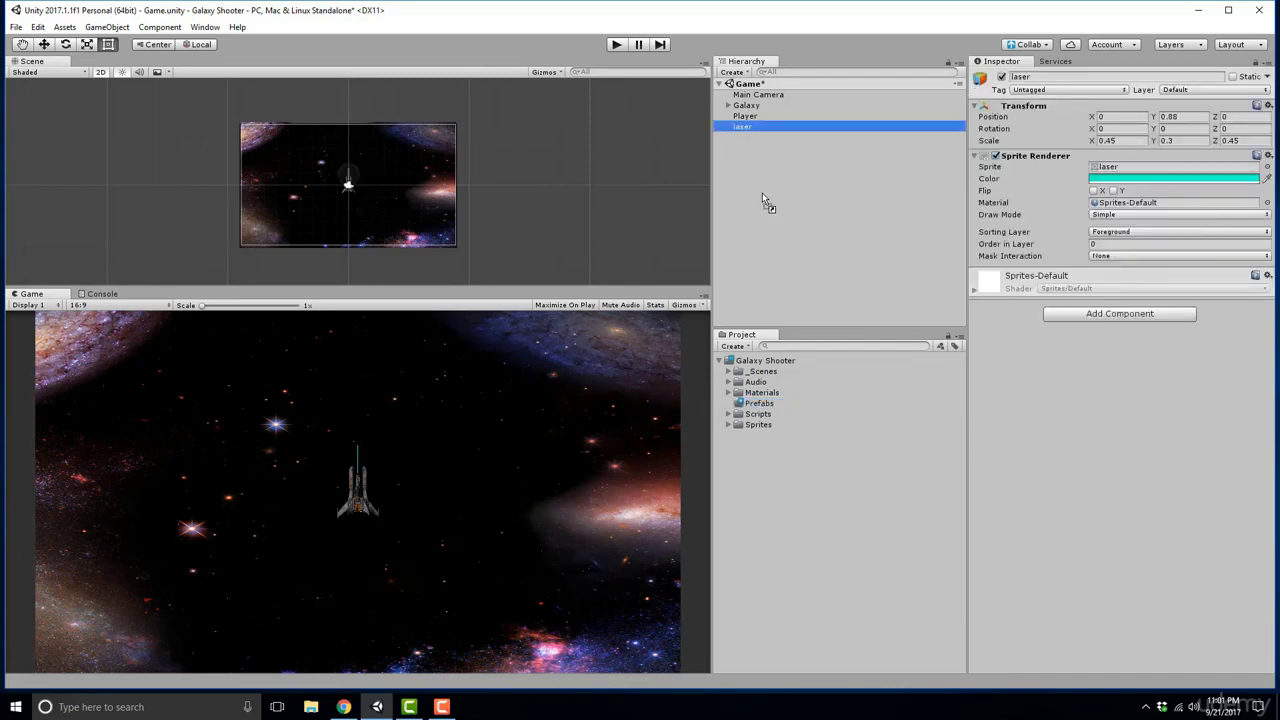
pyautogui.moveTo(767, 221); pyautogui.dragTo(766, 412)
pyautogui.click(1177, 116)
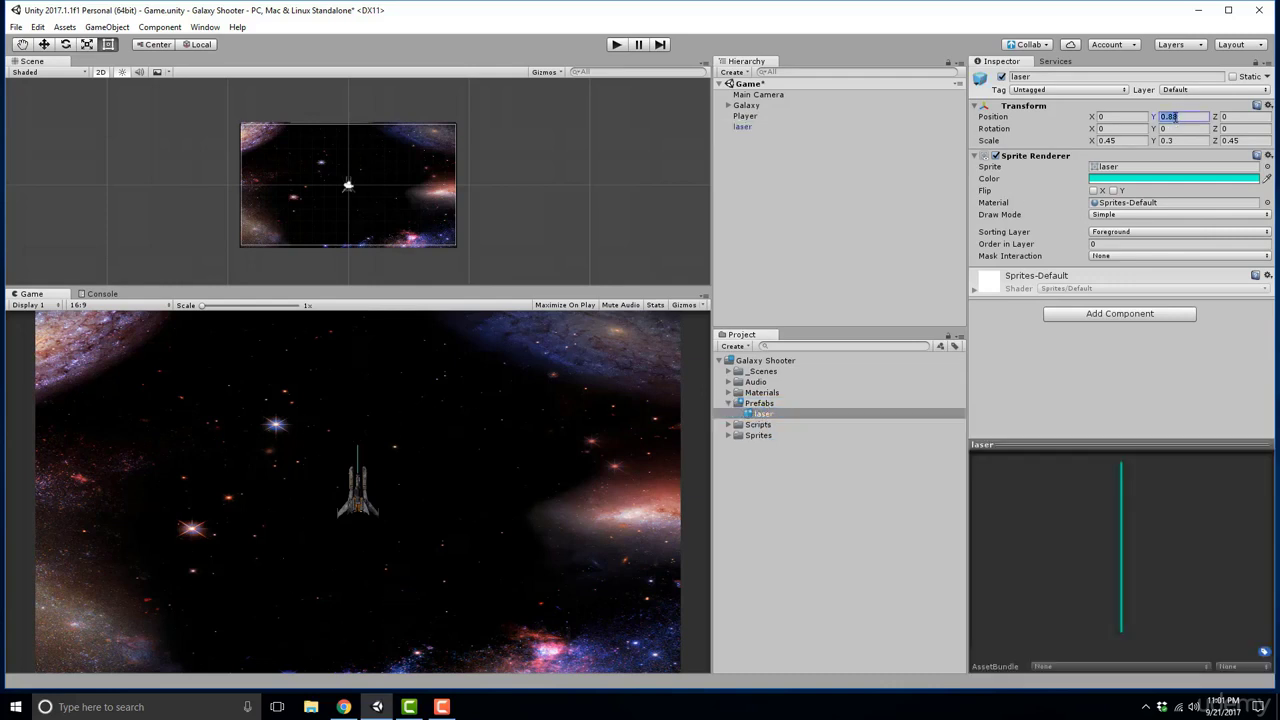
pyautogui.write('0')
# - Compare the laser prefab's settings with the scene laser instance in the Inspector
pyautogui.click(786, 318)
pyautogui.click(765, 414)
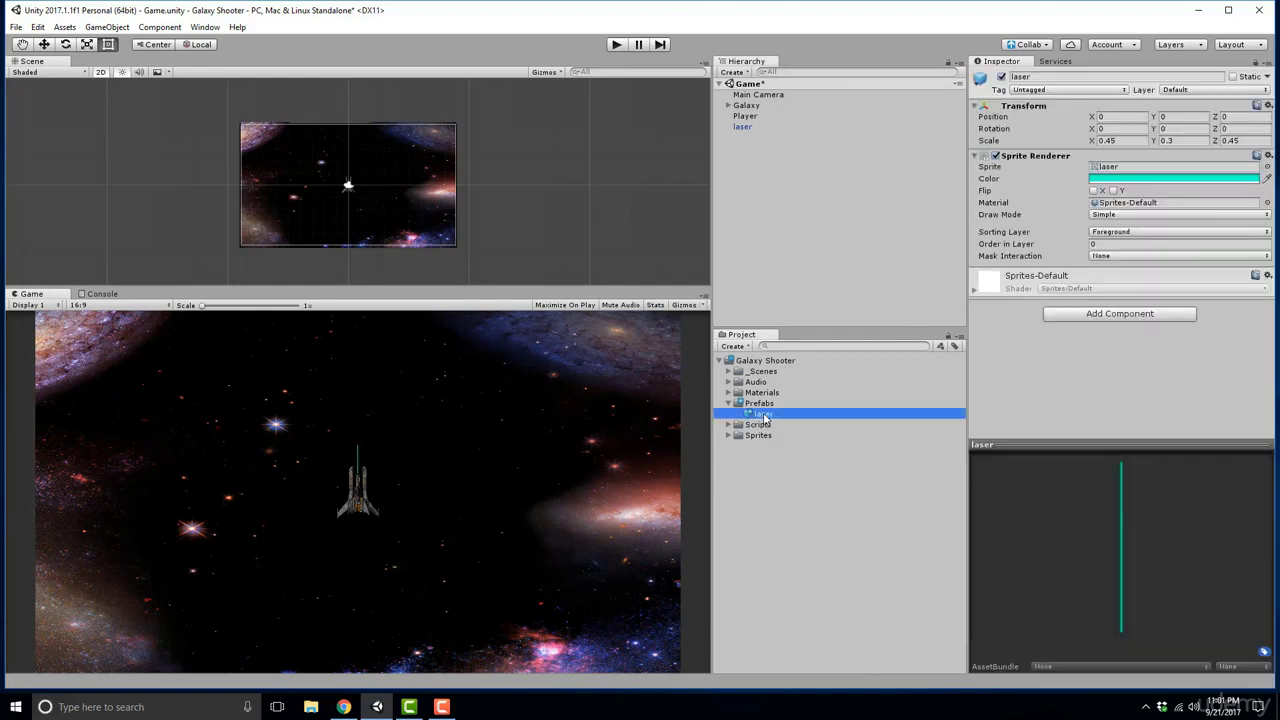
pyautogui.click(750, 127)
pyautogui.click(816, 203)
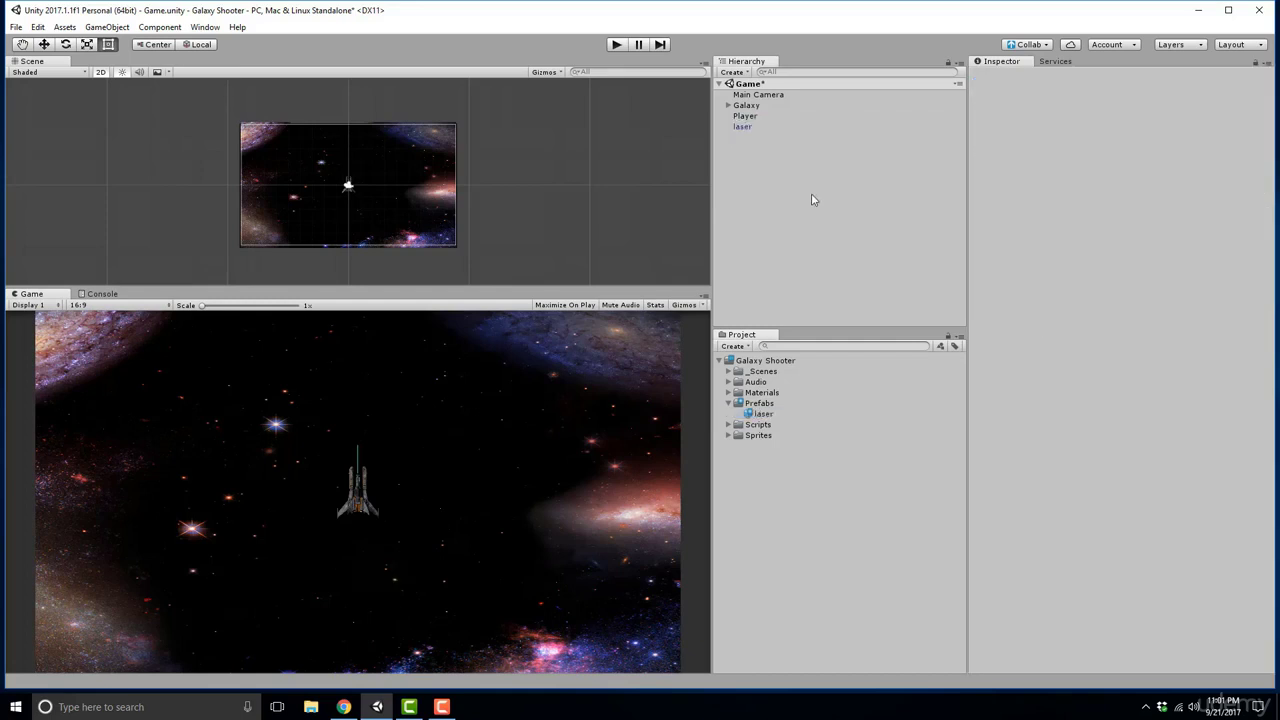
pyautogui.click(756, 129)
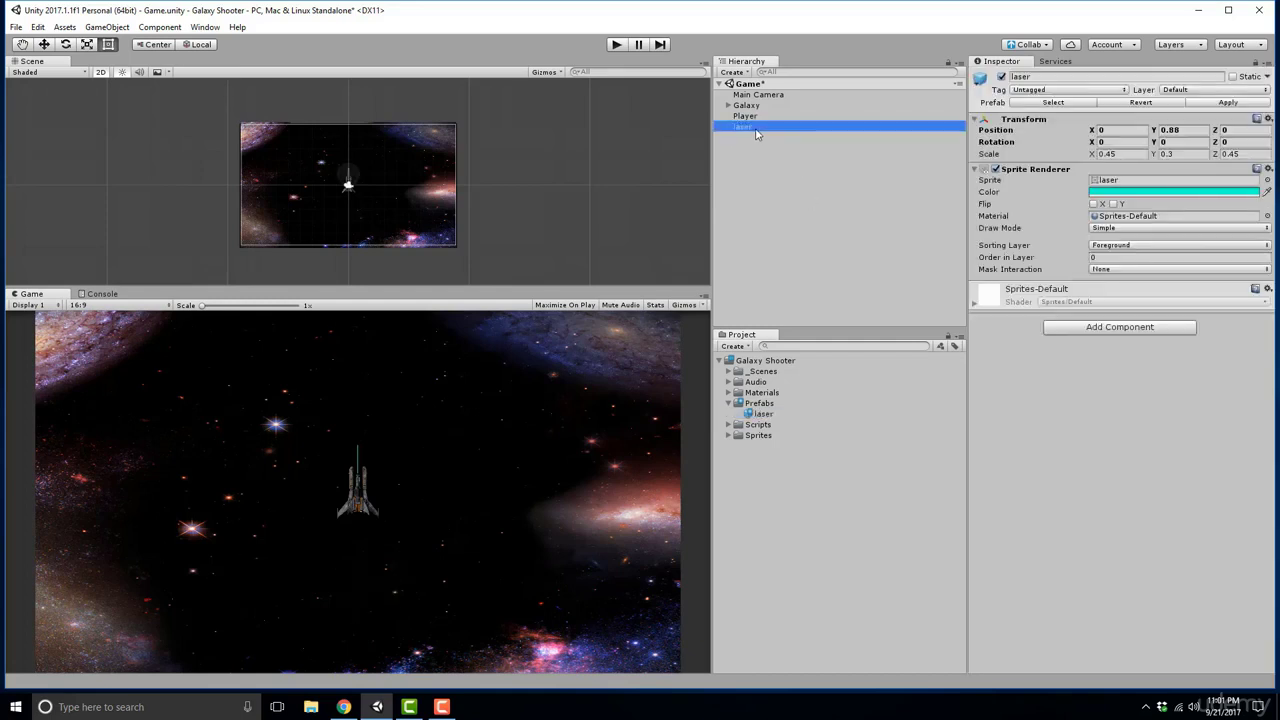
pyautogui.click(768, 416)
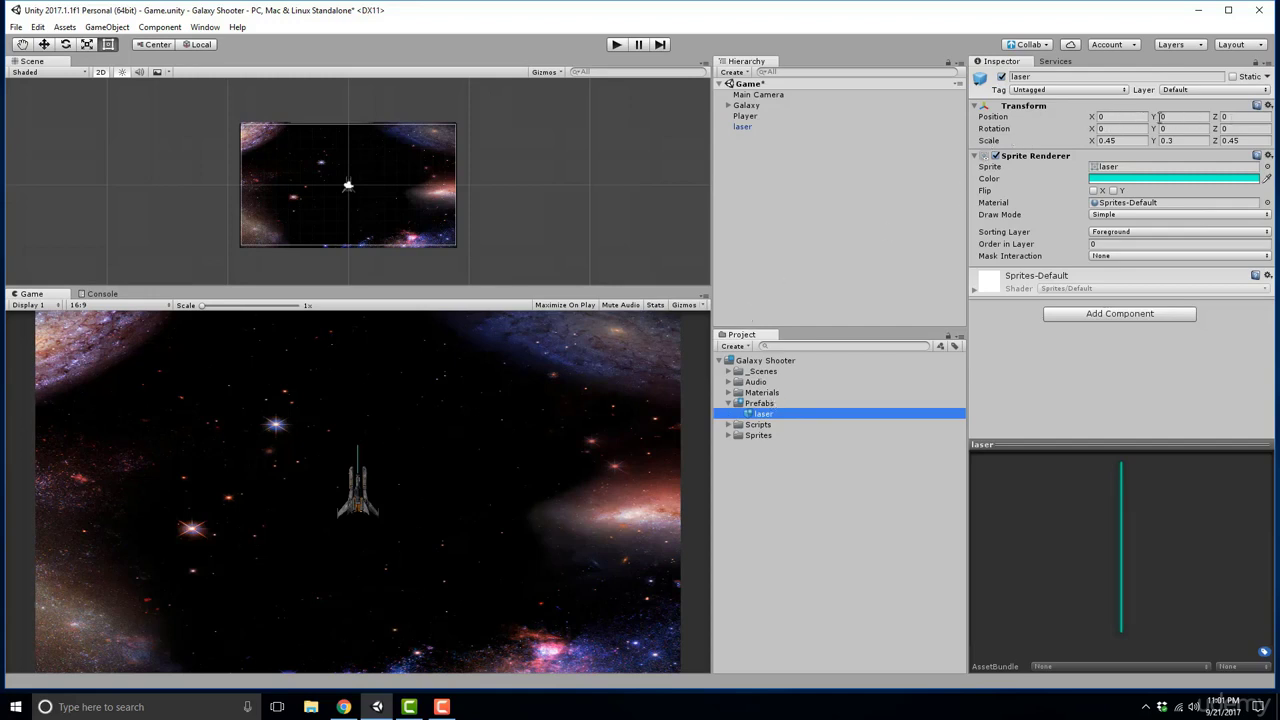
pyautogui.click(762, 128)
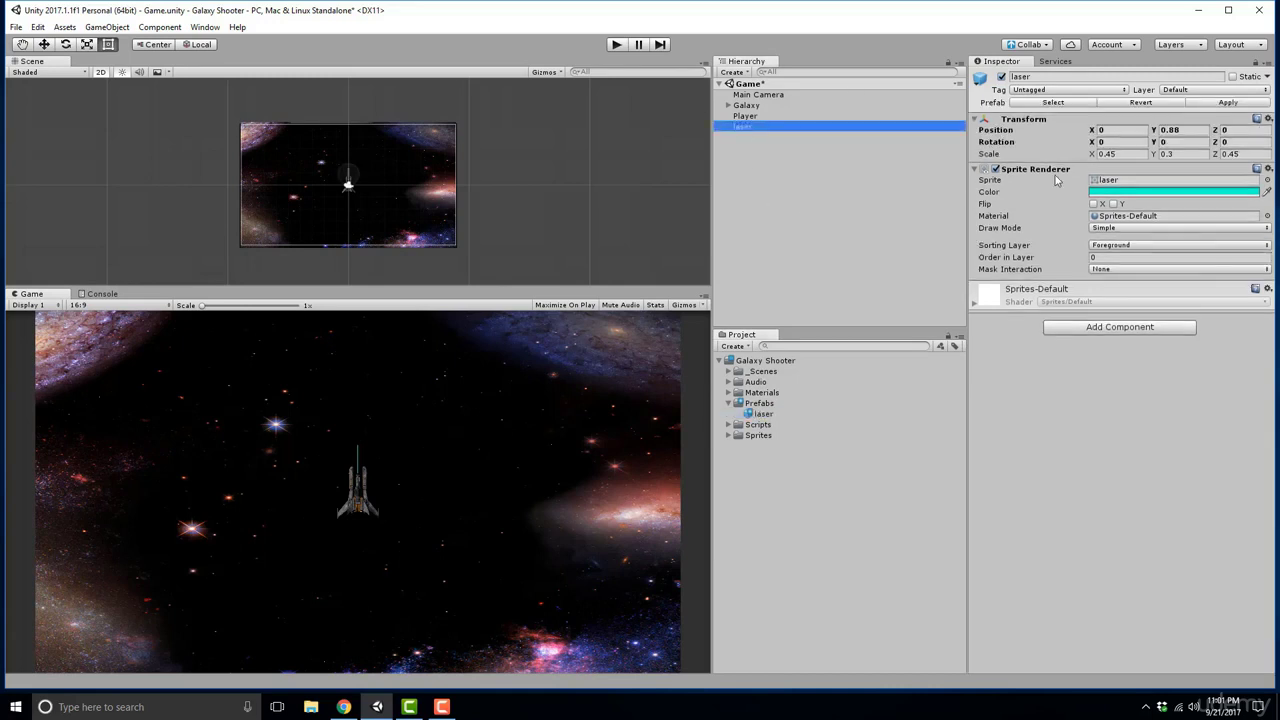
pyautogui.click(763, 413)
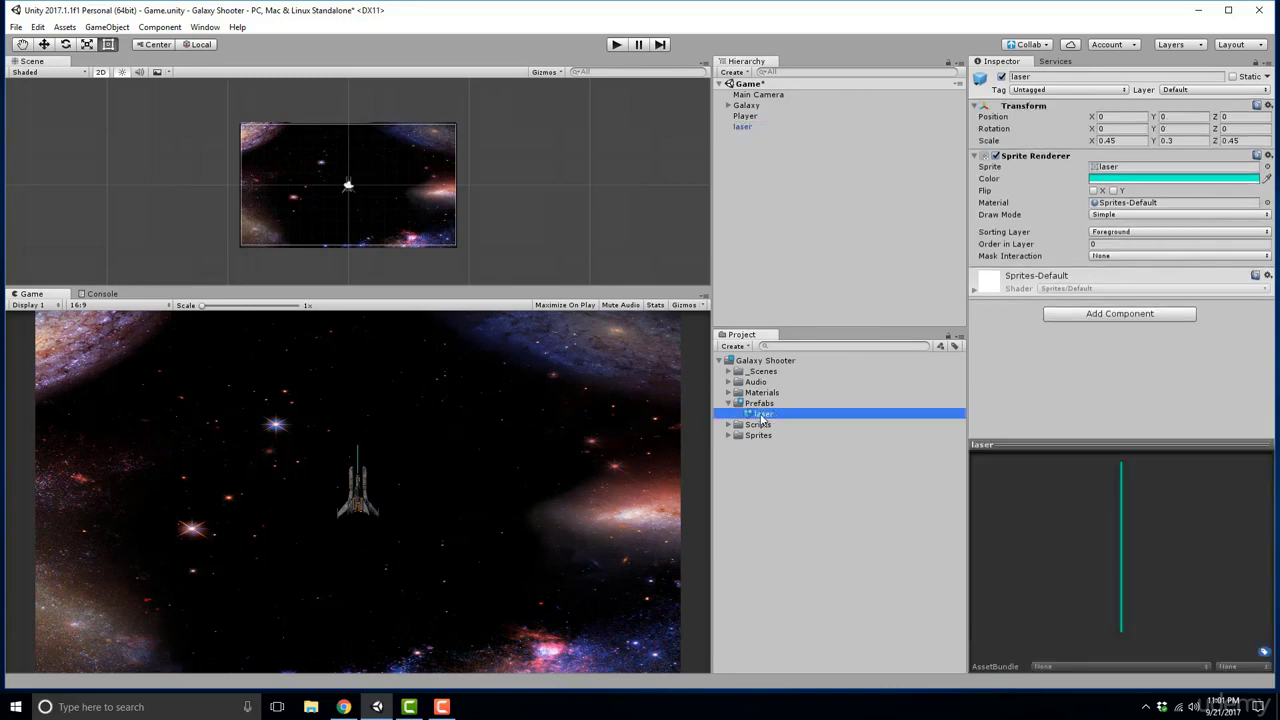
# - Add laser (1) and laser (2) prefab instances, and apply the original laser's values to the prefab
pyautogui.moveTo(763, 413); pyautogui.dragTo(757, 257)
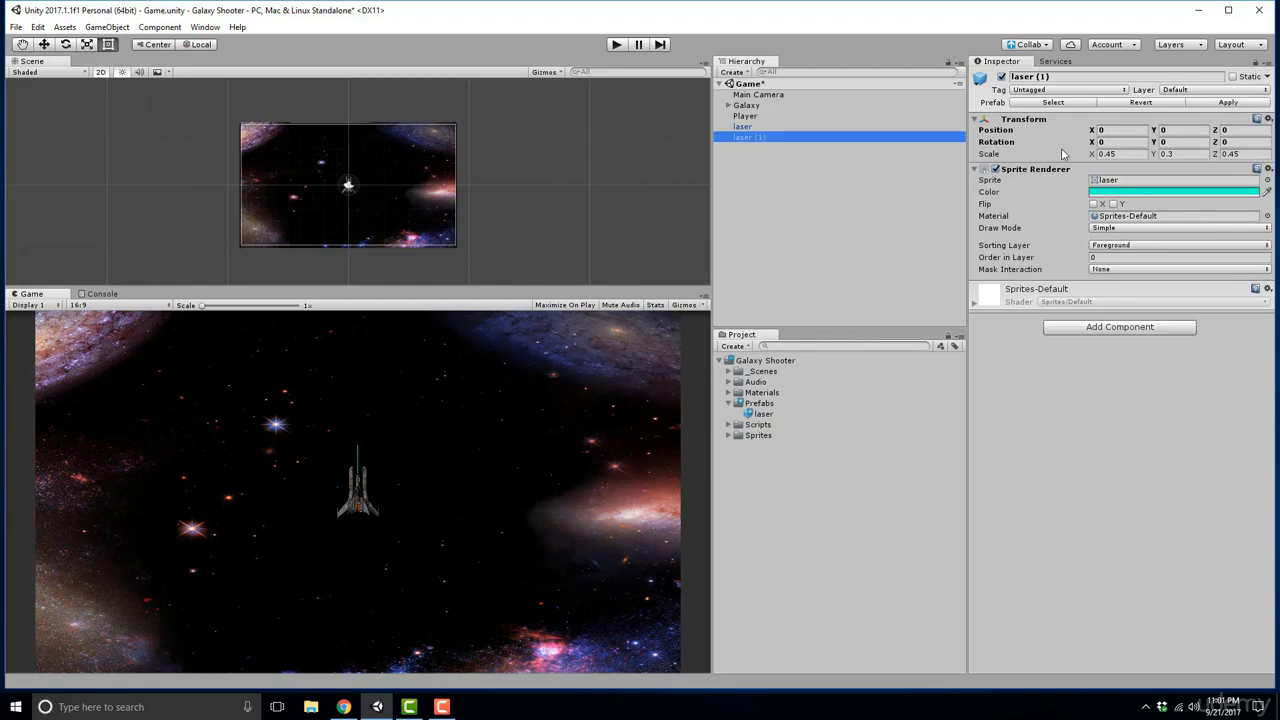
pyautogui.click(1120, 133)
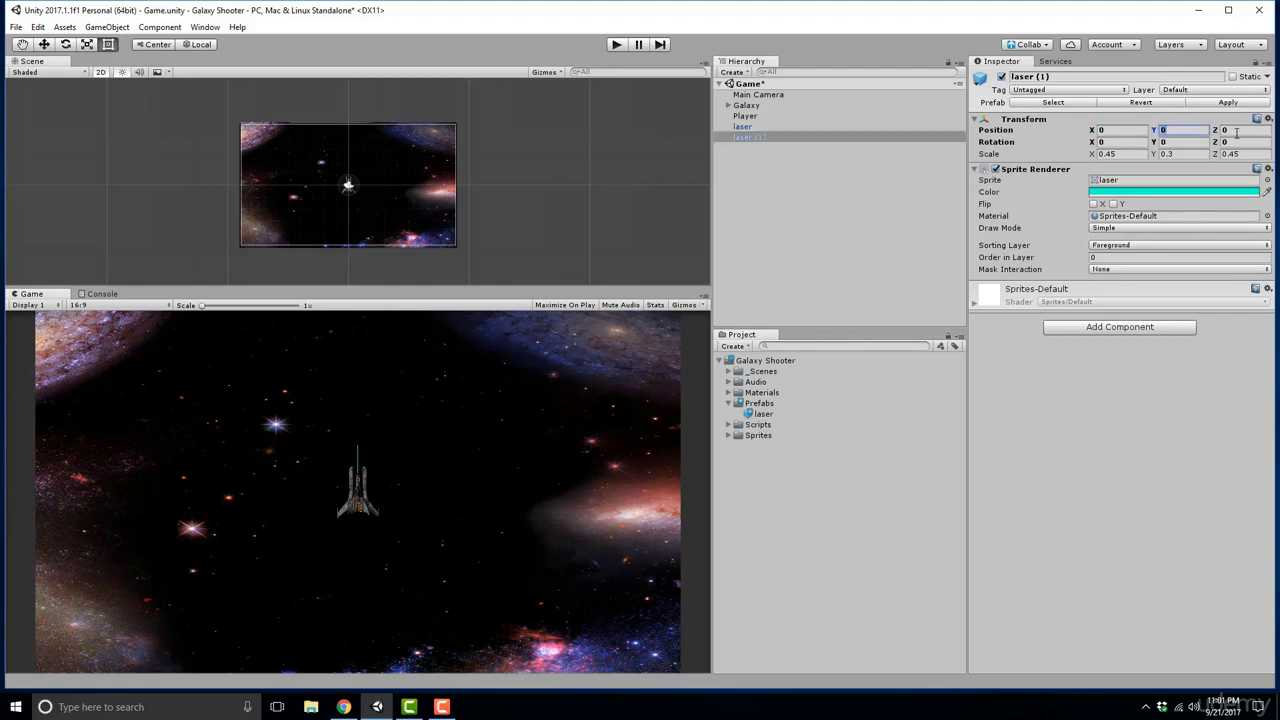
pyautogui.click(754, 130)
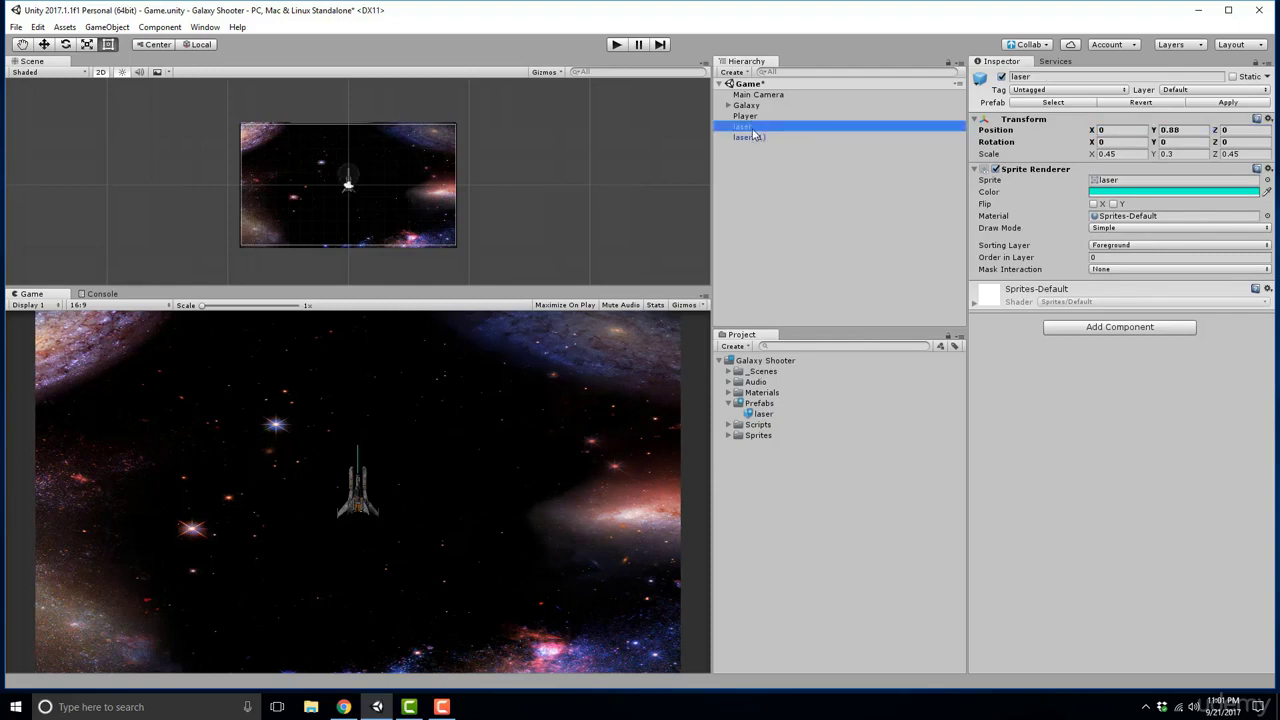
pyautogui.click(755, 137)
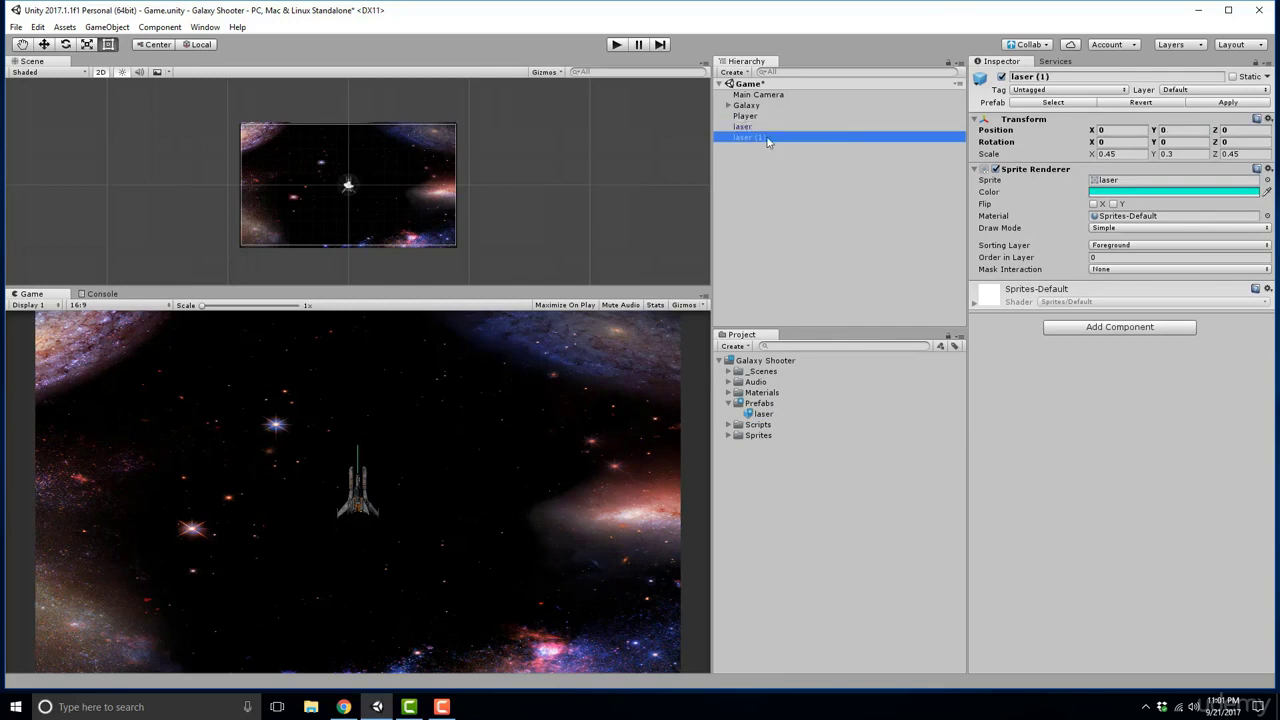
pyautogui.hotkey('ctrl', 'd')
pyautogui.click(753, 126)
pyautogui.click(755, 137)
pyautogui.click(757, 147)
pyautogui.click(755, 129)
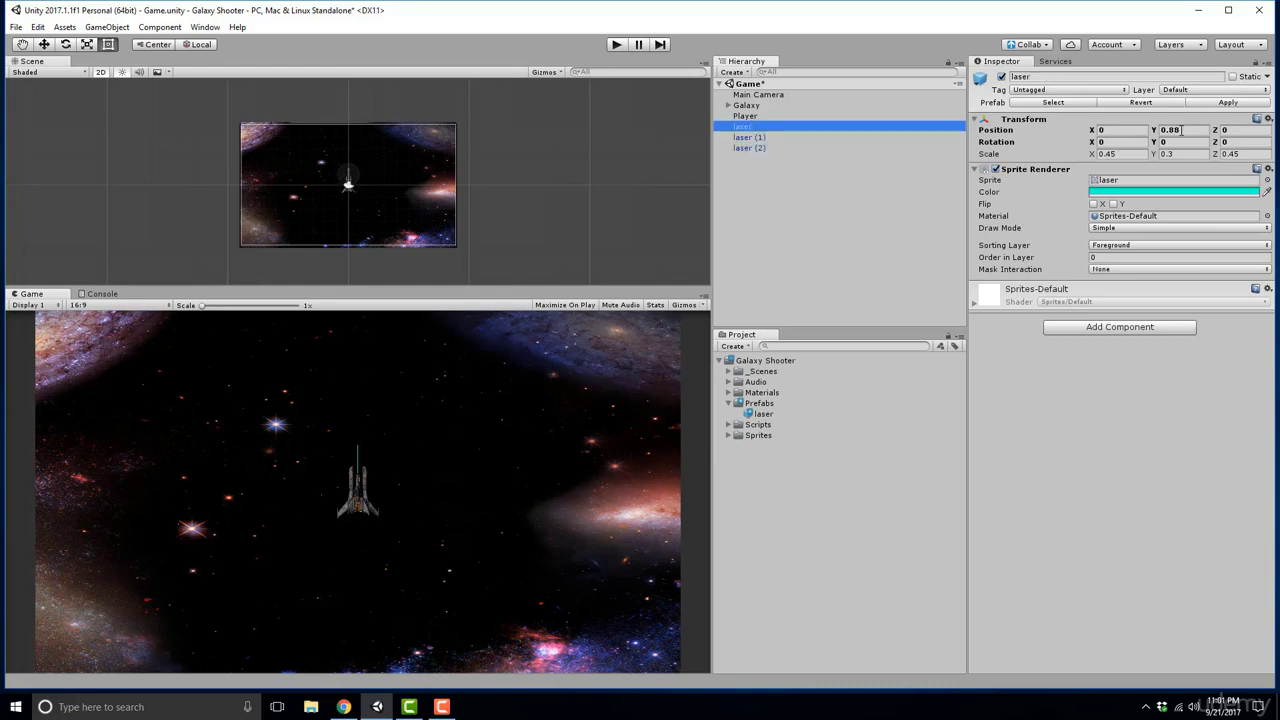
pyautogui.click(1226, 106)
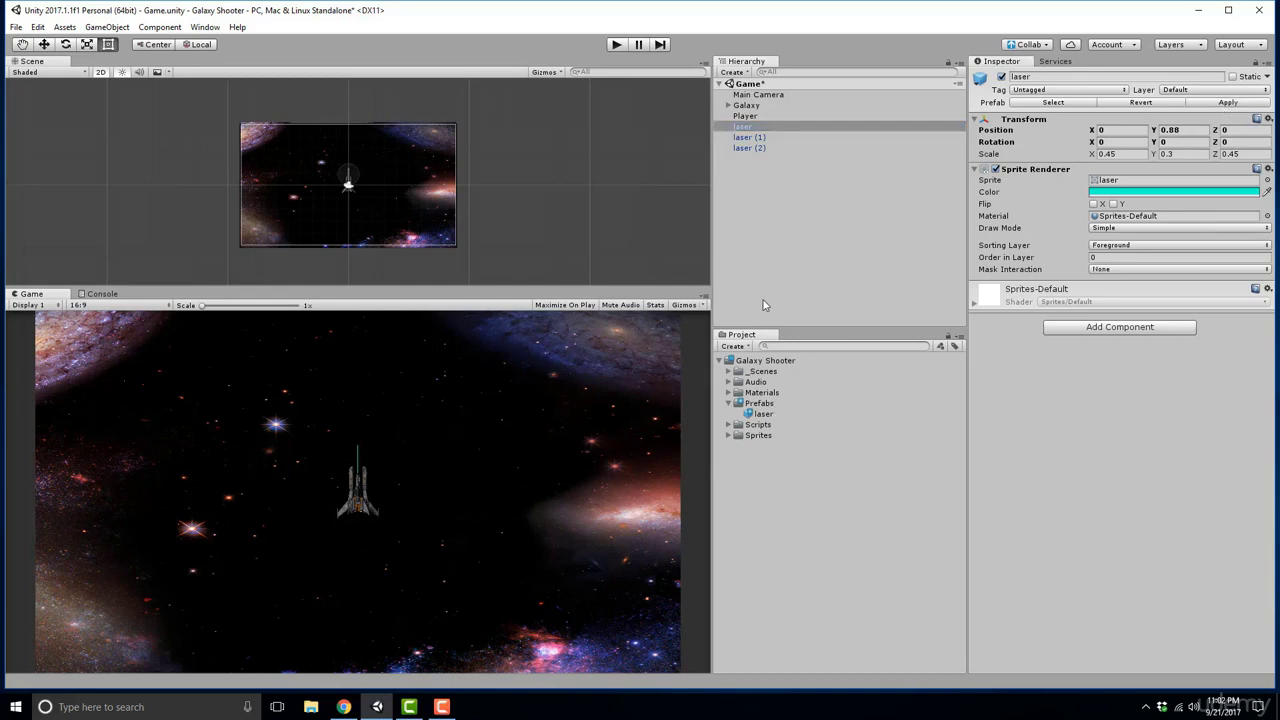
pyautogui.click(761, 414)
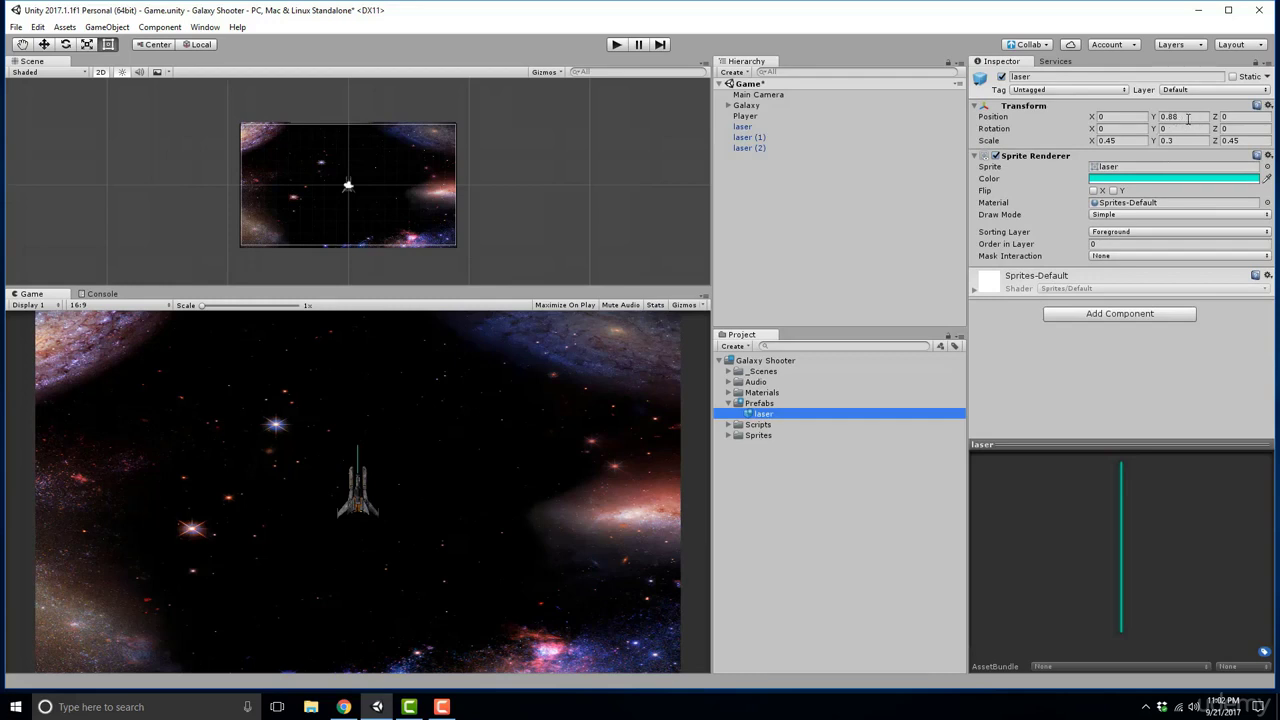
# - Set laser (1)'s Position X to 50 and apply it to the laser prefab
pyautogui.click(759, 138)
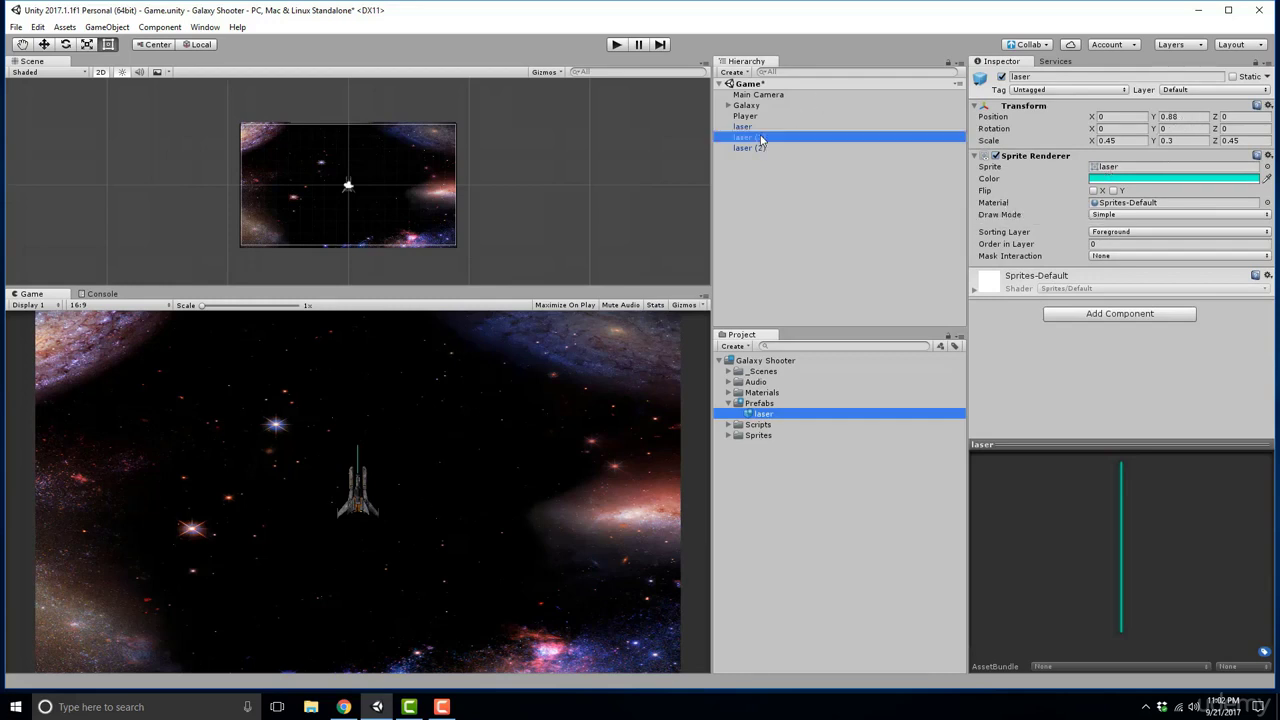
pyautogui.press('Down')
pyautogui.press('Up')
pyautogui.press('Down')
pyautogui.press('Up')
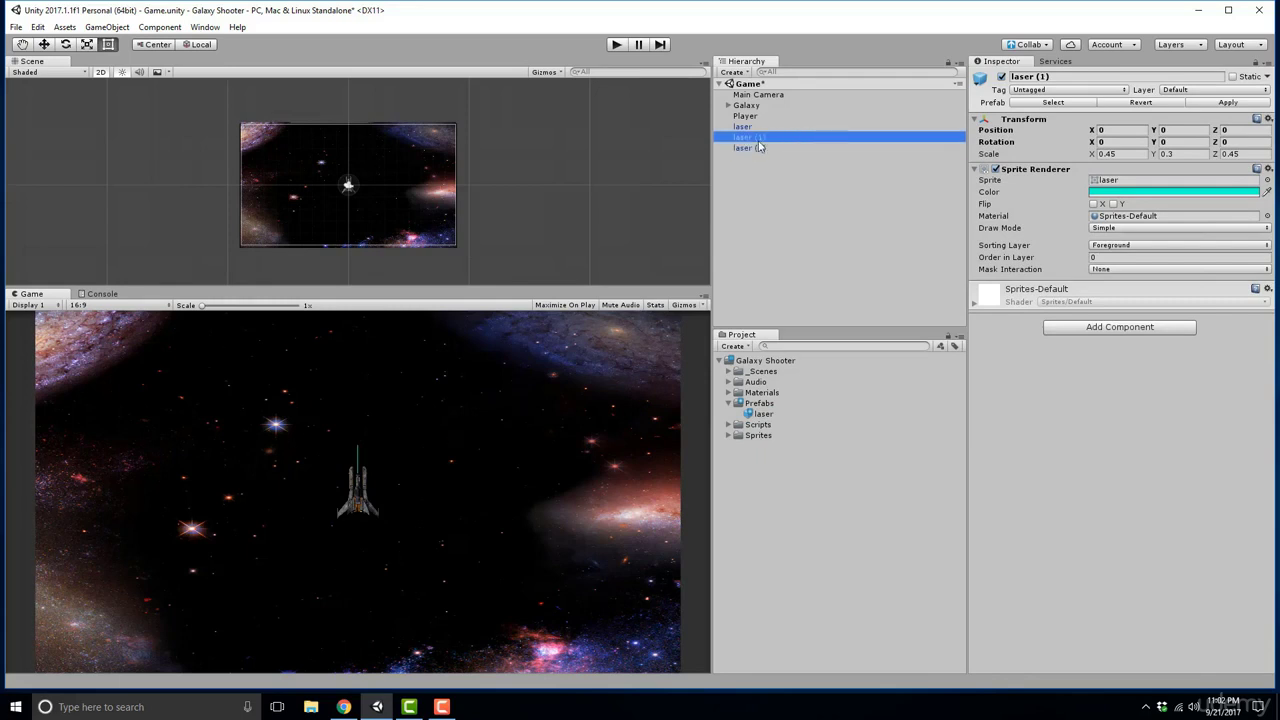
pyautogui.click(1107, 133)
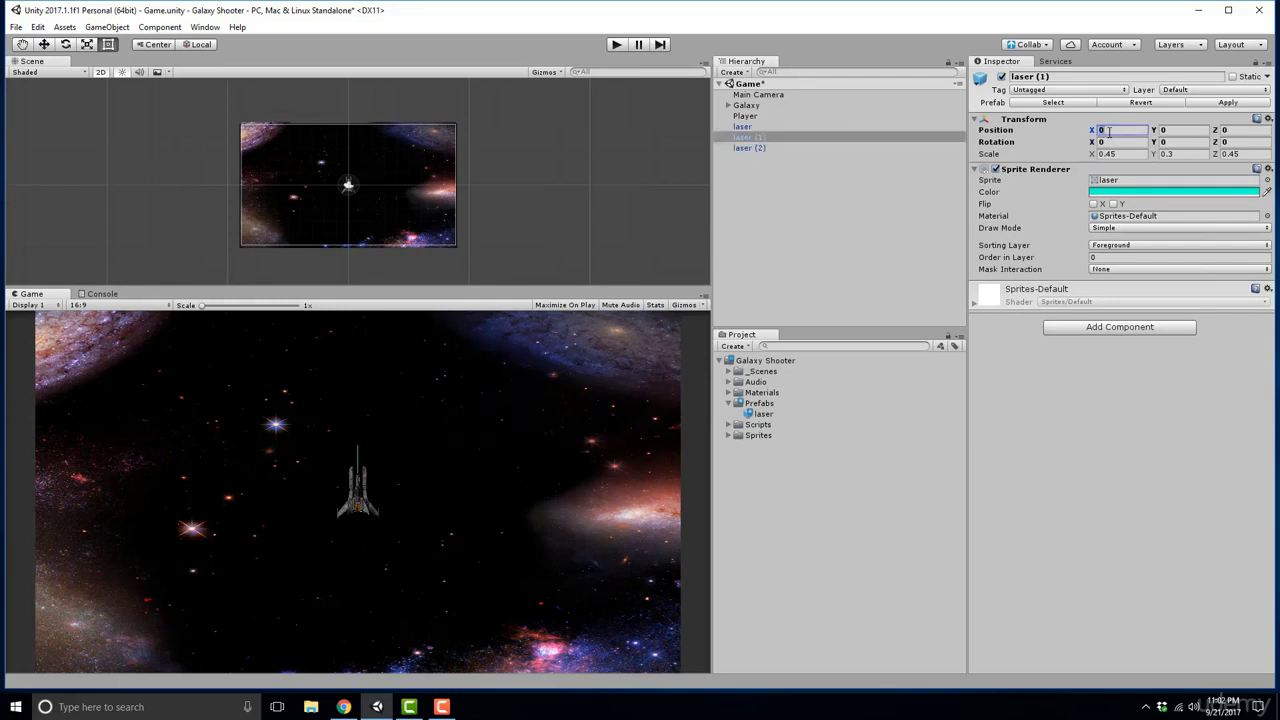
pyautogui.write('50')
pyautogui.click(752, 148)
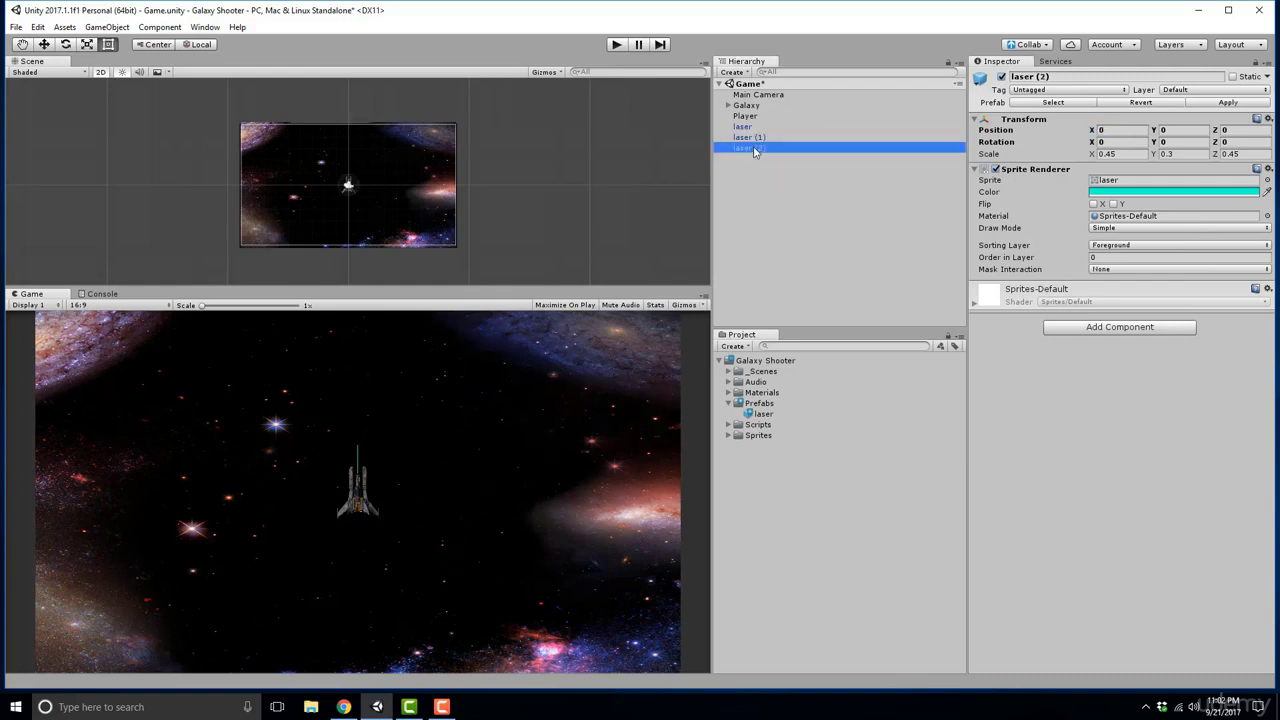
pyautogui.click(750, 137)
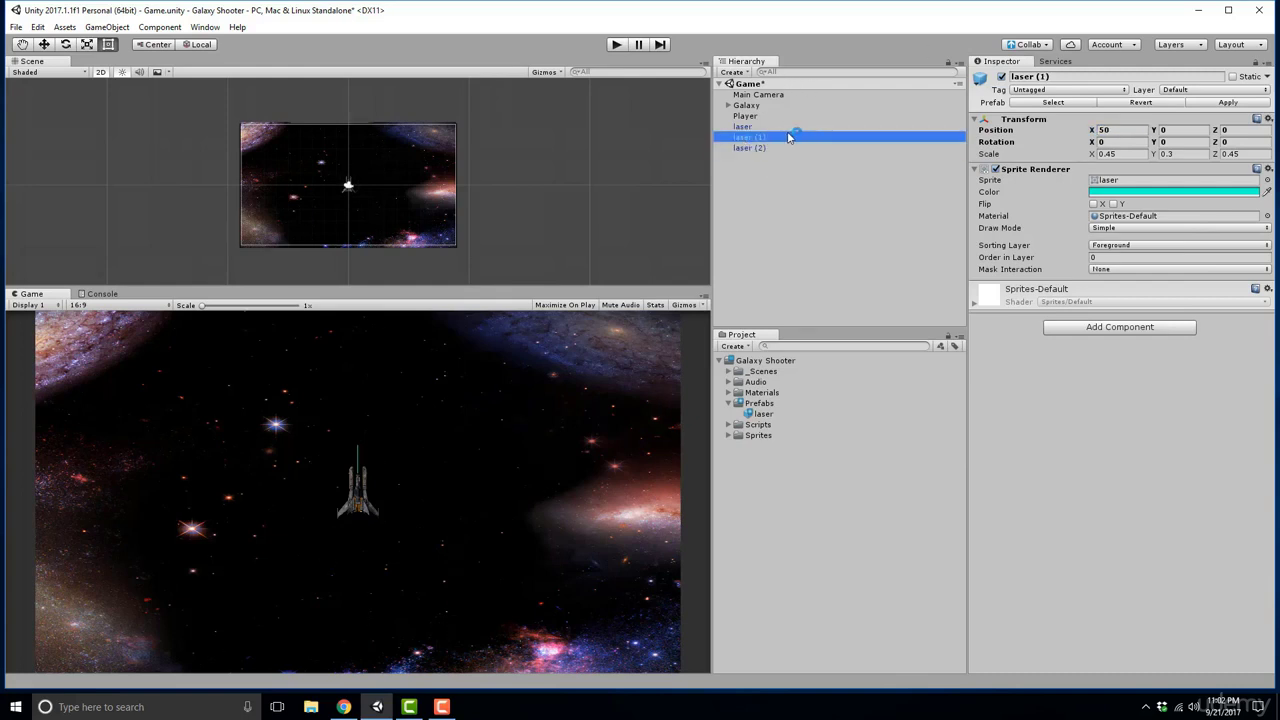
pyautogui.click(1226, 104)
# - Select laser, laser (1) and laser (2) in the Hierarchy and delete them
pyautogui.click(762, 414)
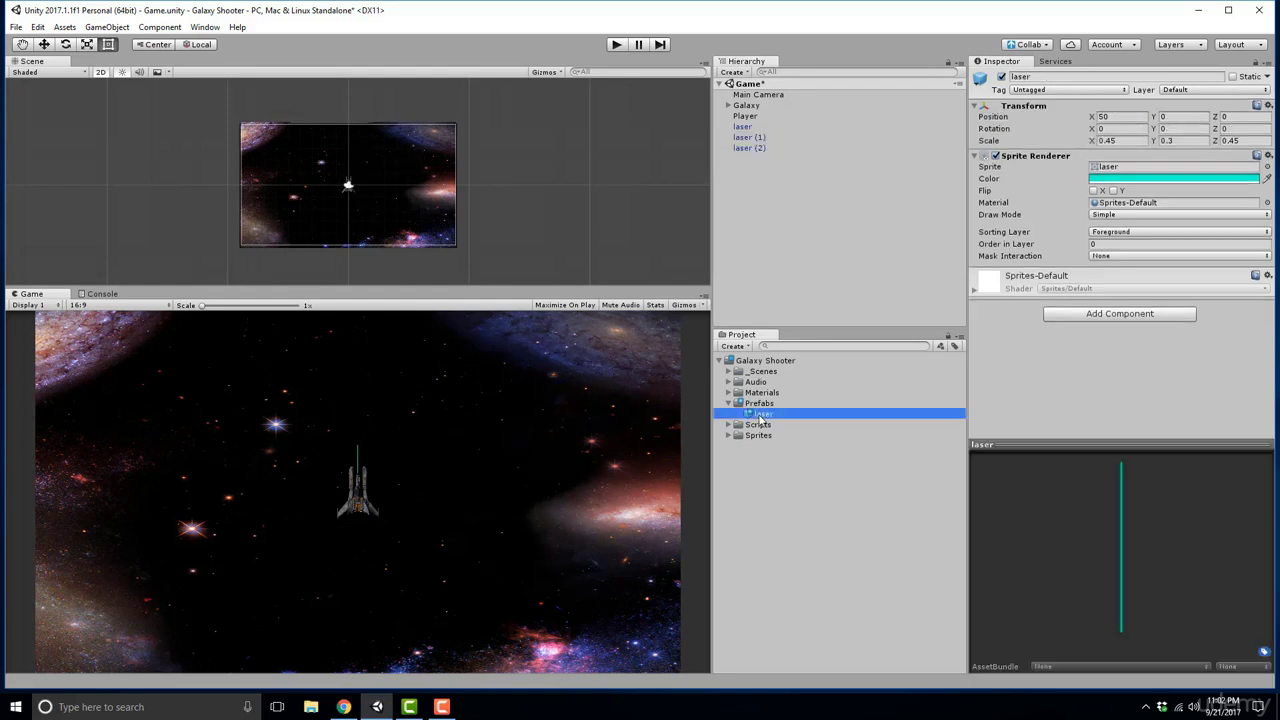
pyautogui.click(747, 148)
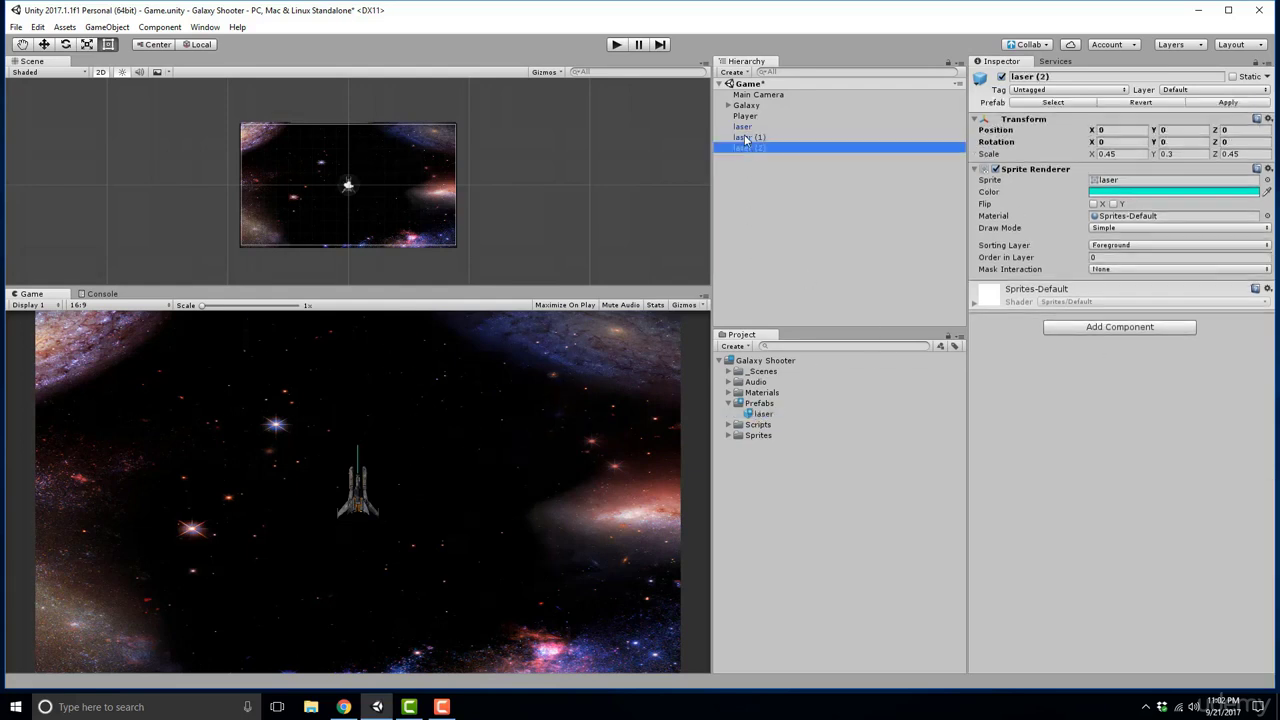
pyautogui.click(747, 137)
pyautogui.click(744, 127)
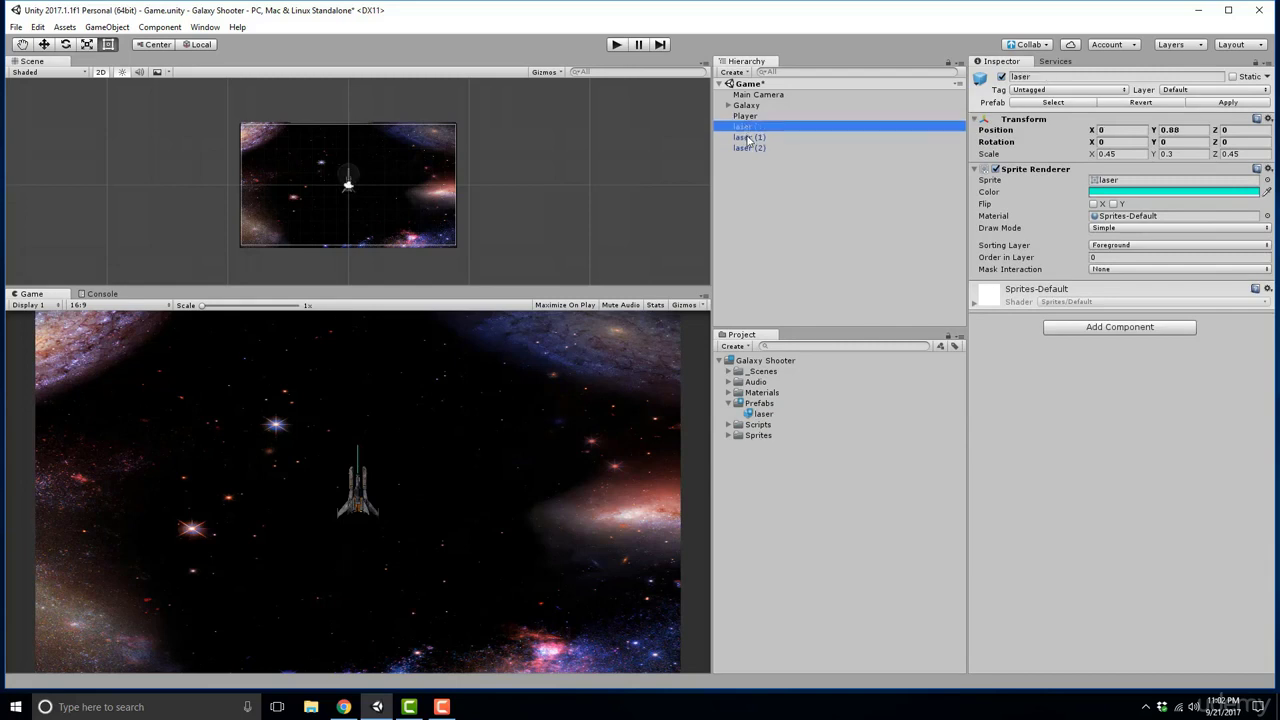
pyautogui.click(747, 138)
pyautogui.click(753, 148)
pyautogui.click(753, 138)
pyautogui.click(750, 128)
pyautogui.keyDown('shift'); pyautogui.click(755, 137); pyautogui.keyUp('shift')
pyautogui.keyDown('shift'); pyautogui.click(755, 148); pyautogui.keyUp('shift')
pyautogui.press('Delete')
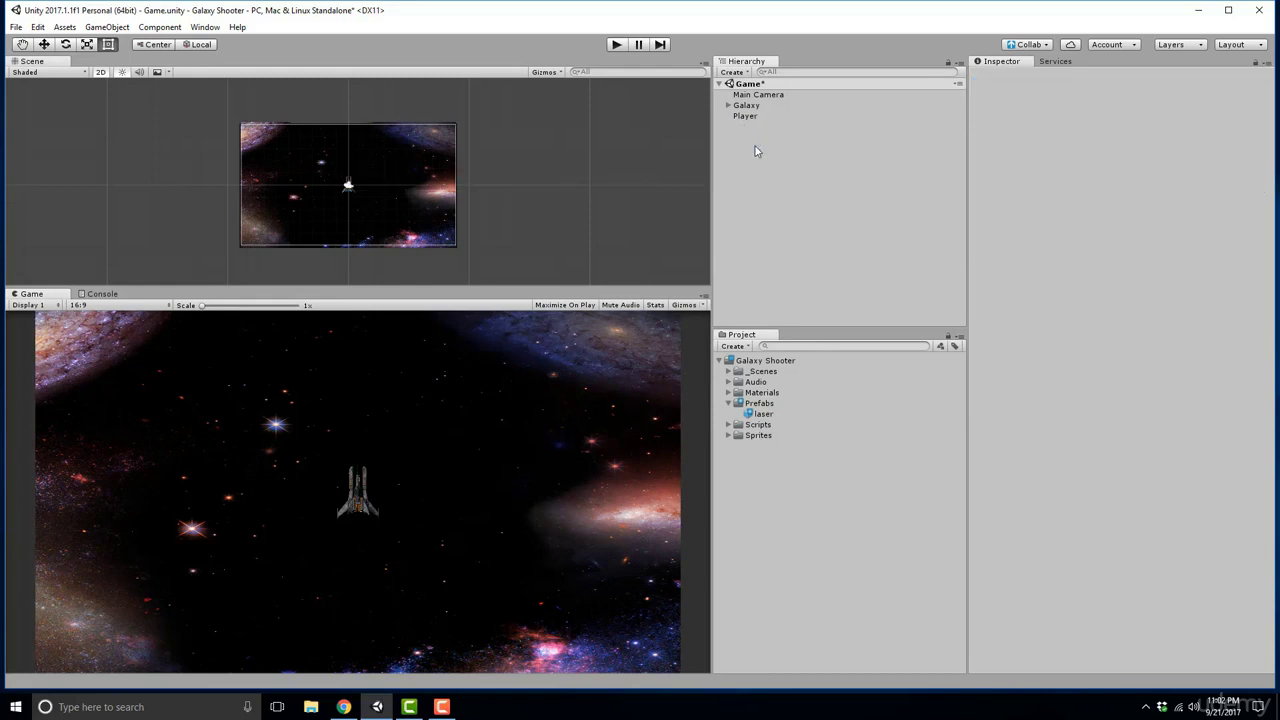
# - Reset the laser prefab's Position X to 0, returning it to 0, 0, 0
pyautogui.click(773, 414)
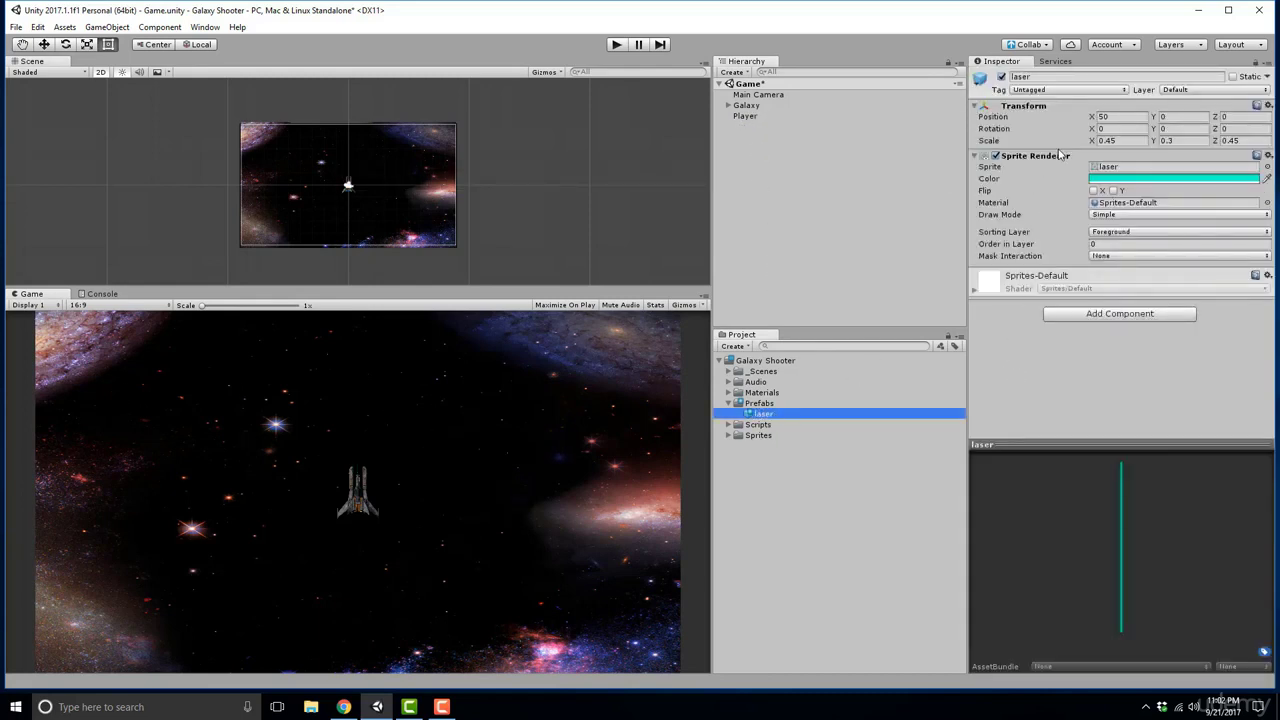
pyautogui.click(1118, 117)
pyautogui.write('0')
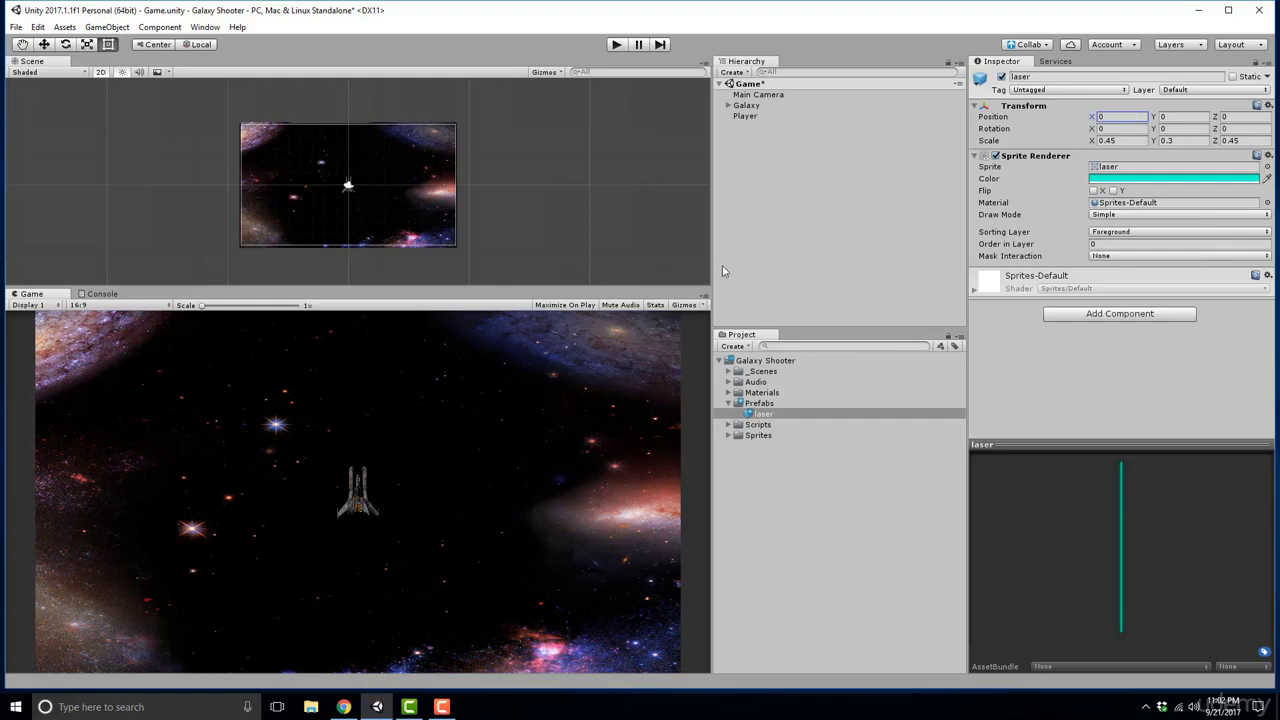
pyautogui.click(790, 300)
pyautogui.click(760, 415)
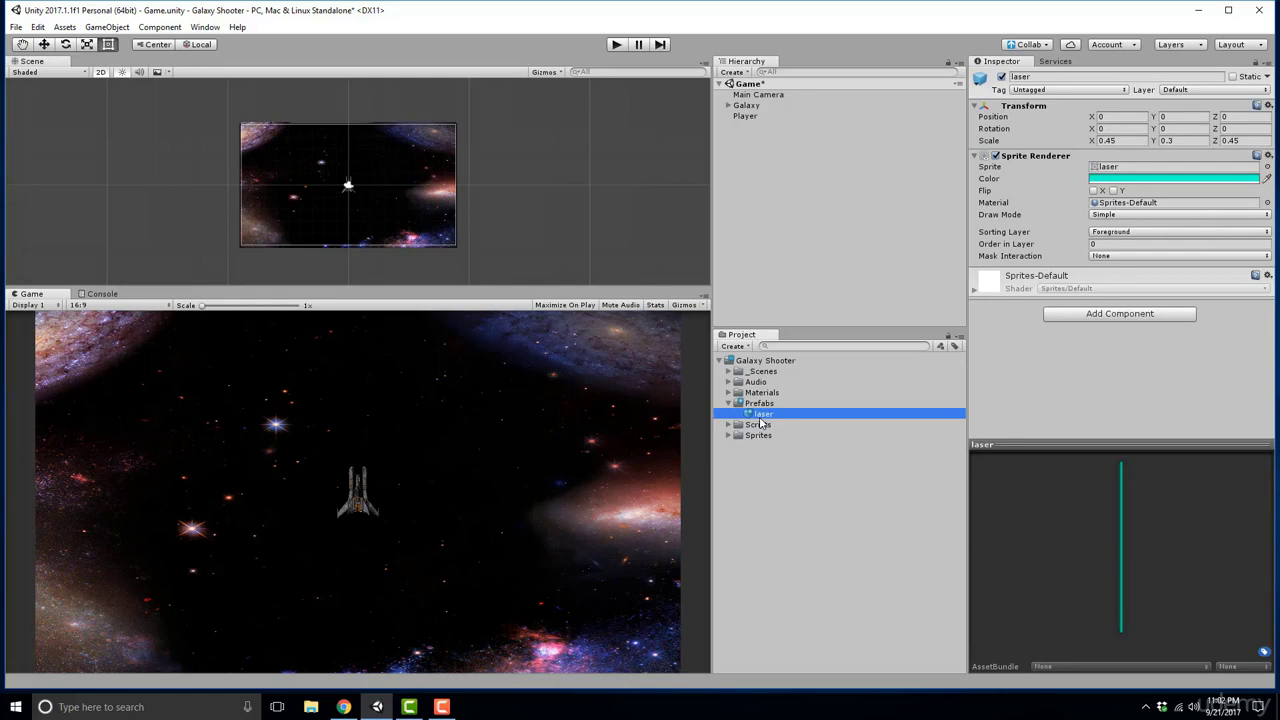
pyautogui.moveTo(760, 420); pyautogui.dragTo(751, 226)
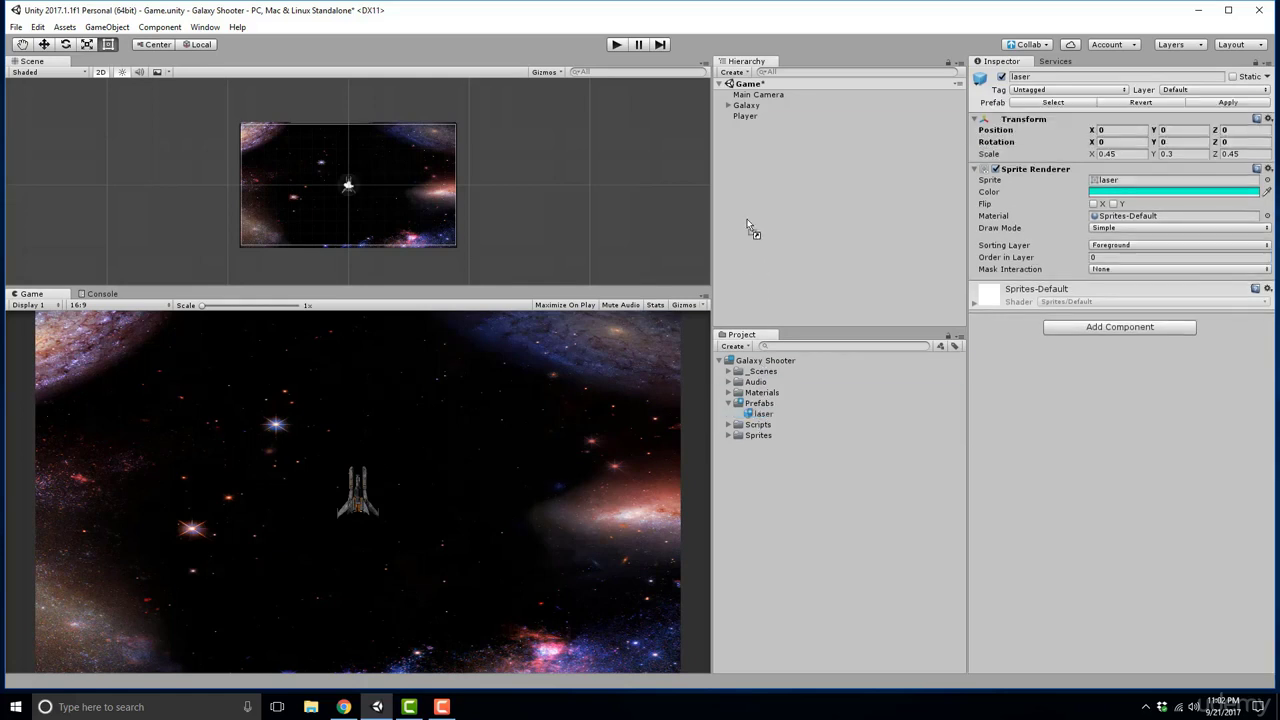
pyautogui.click(785, 185)
pyautogui.click(763, 128)
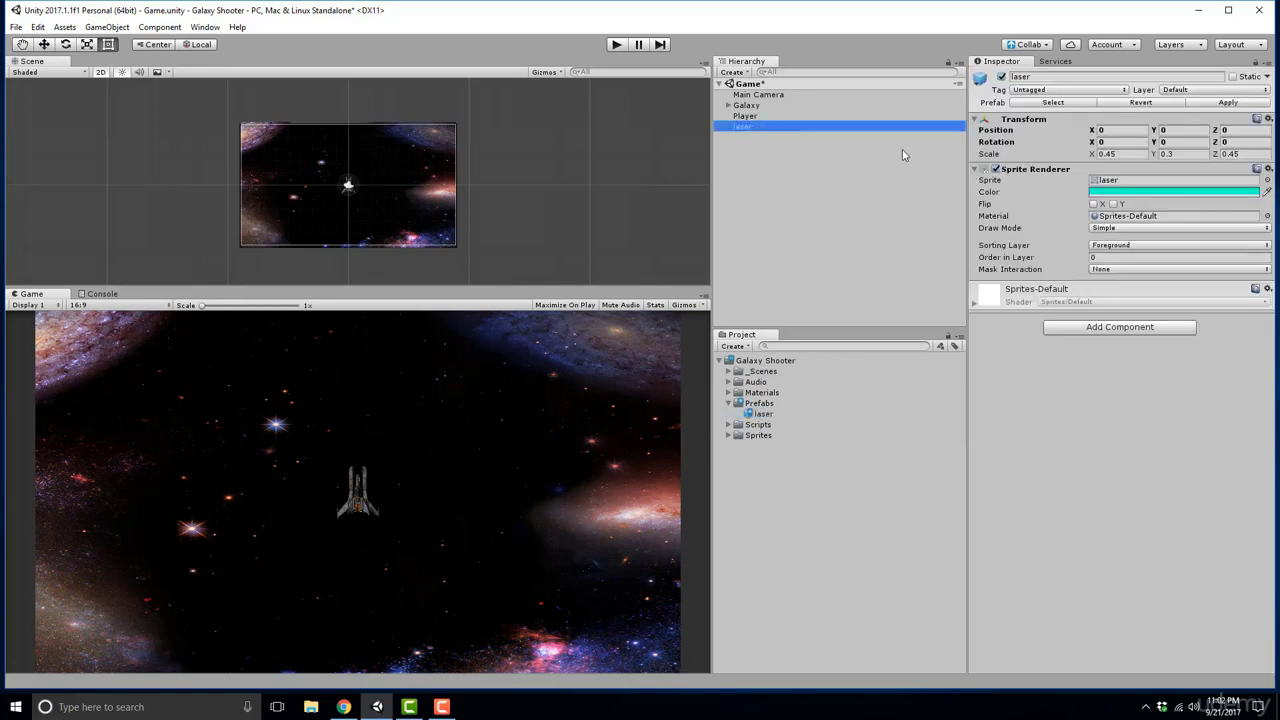
pyautogui.click(1175, 130)
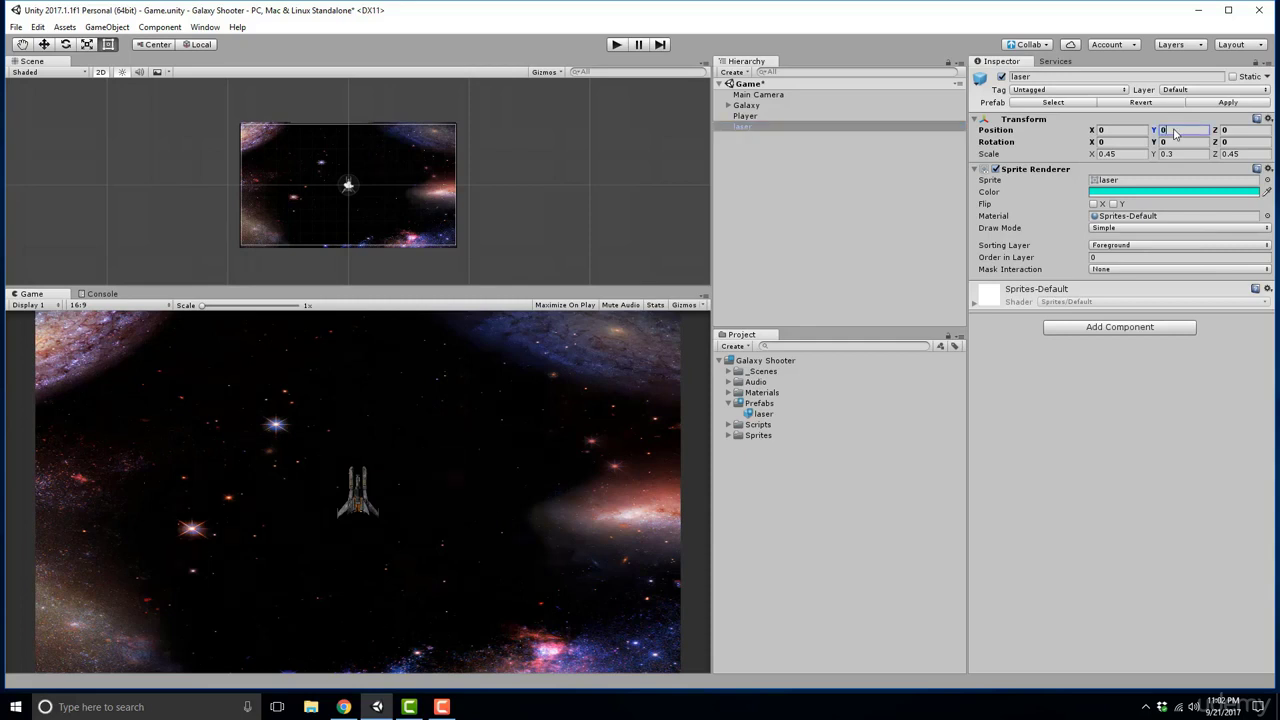
pyautogui.write('0.88')
pyautogui.click(741, 129)
pyautogui.press('Delete')
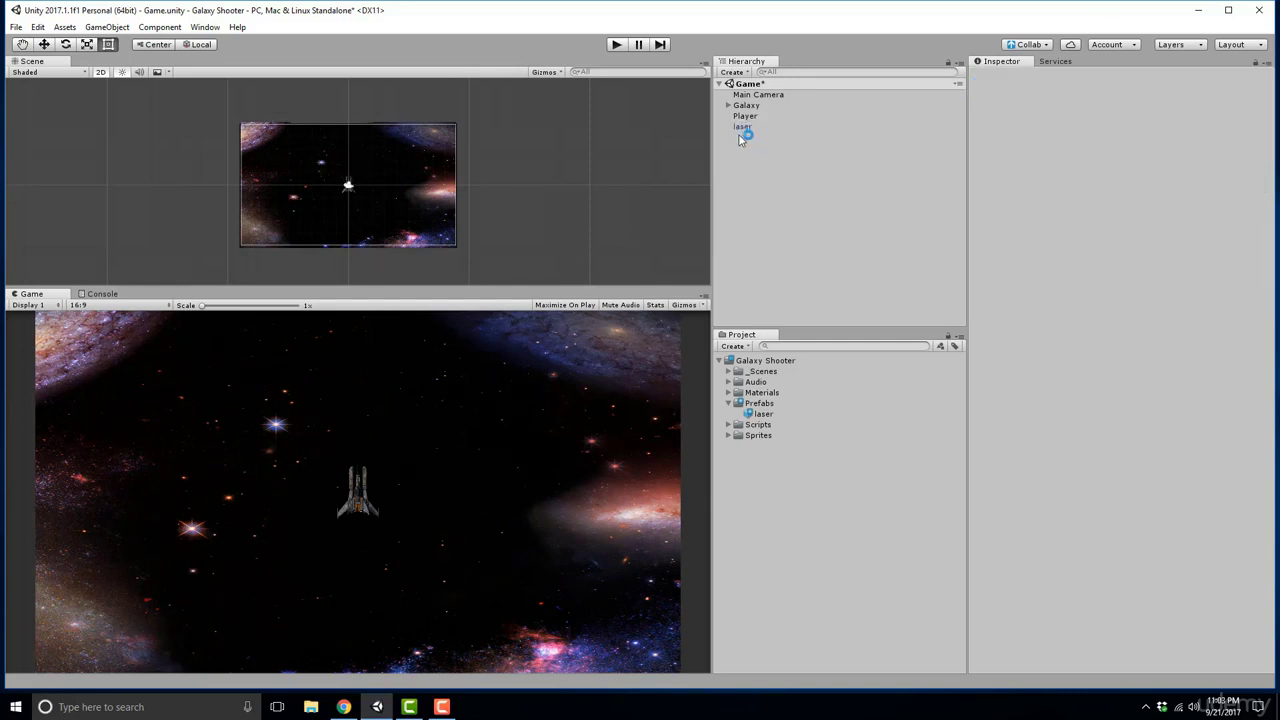